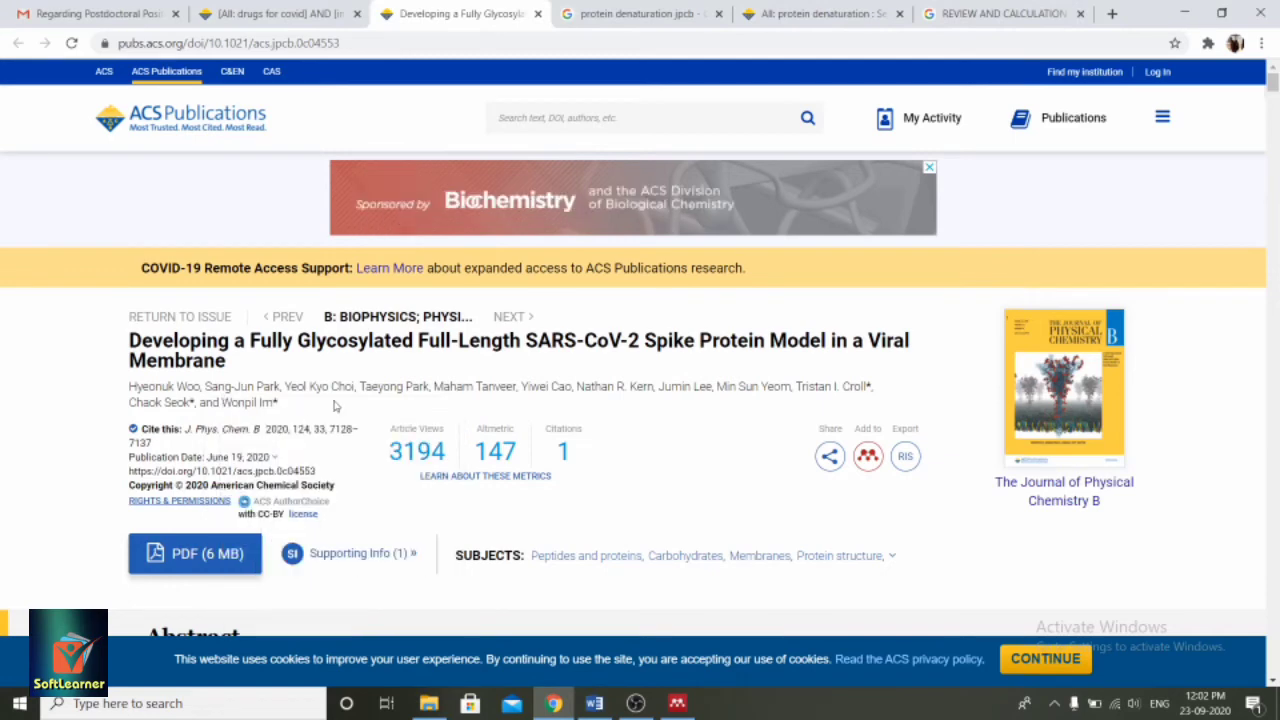
Copy the full article title "Developing a Fully Glycosylated Full-Length SARS-CoV-2 Spike Protein Model in a Viral Membrane" from the ACS page.
scroll(501, 429, "down", 1)
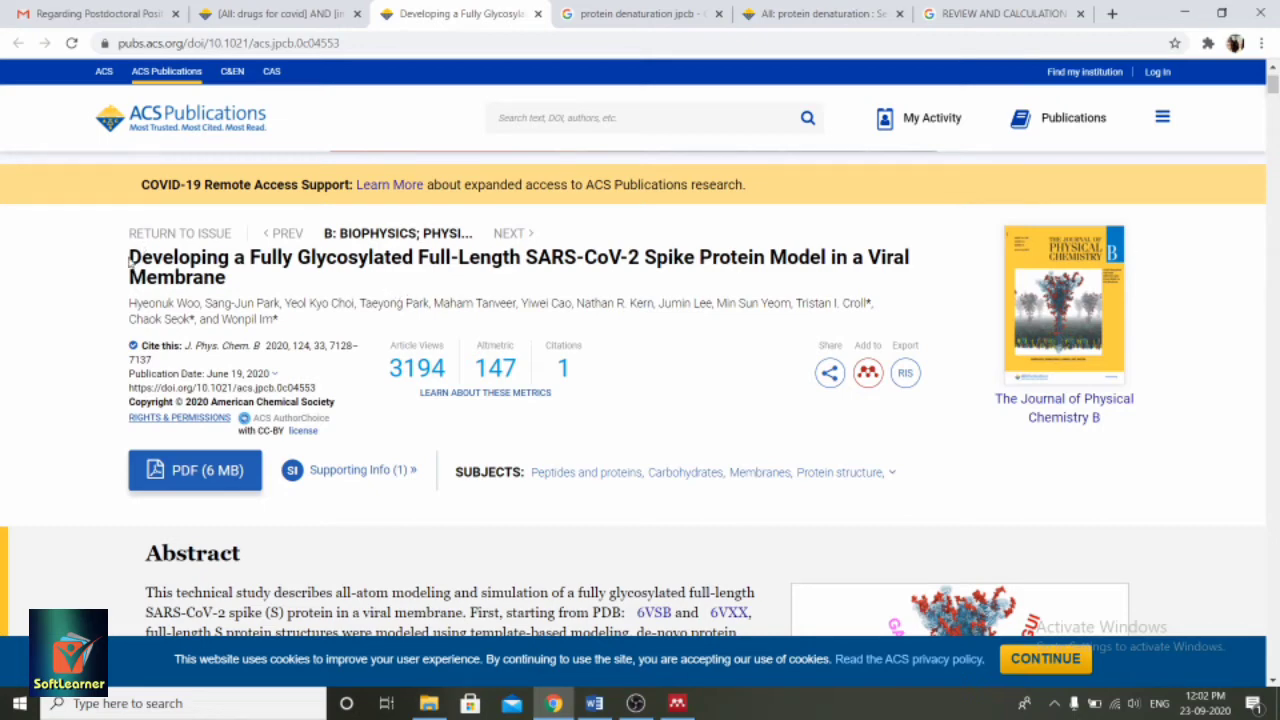
left_click_drag(127, 257, 228, 282)
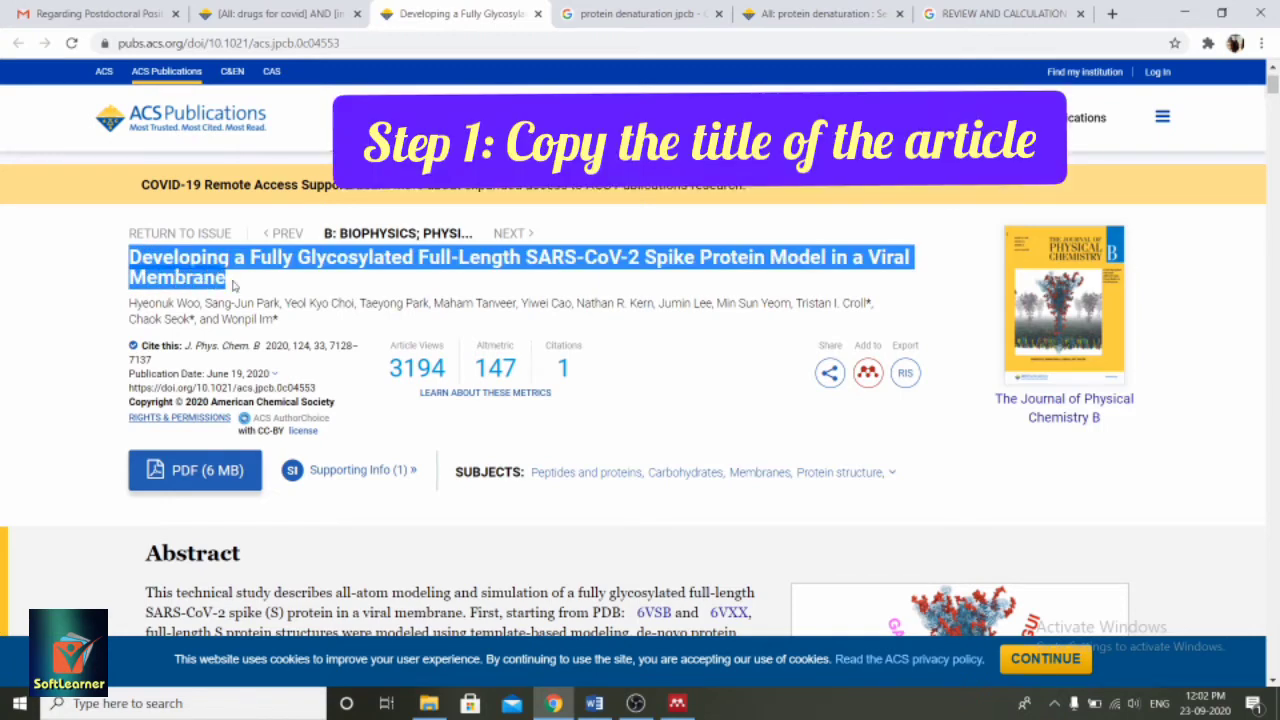
right_click(228, 280)
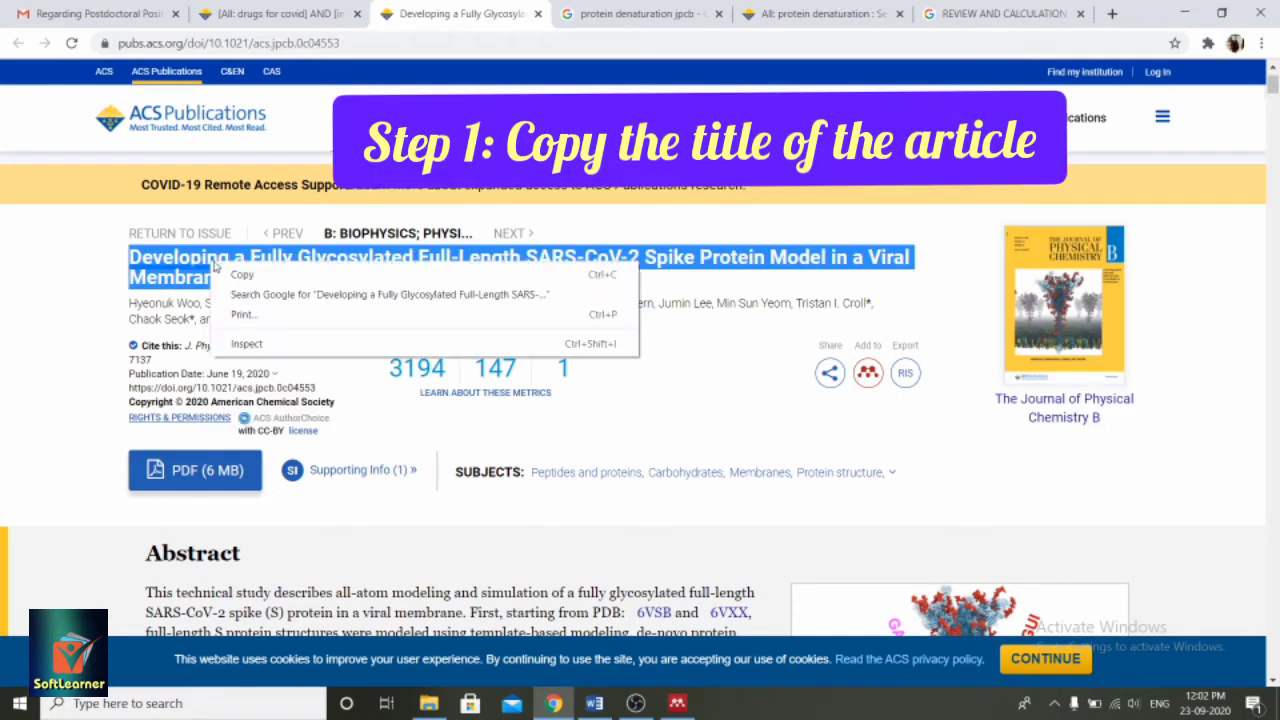
left_click(240, 271)
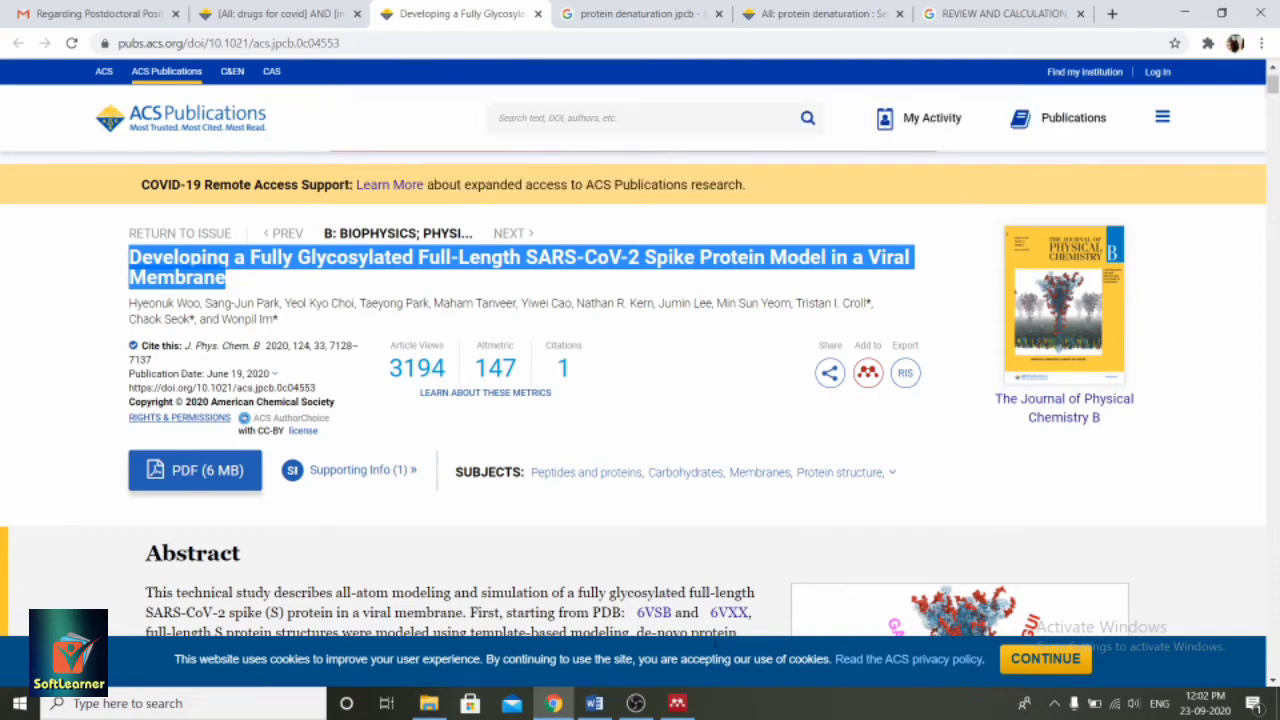
Switch to Mendeley Desktop, run a Literature Search for the copied title and select the matching Journal of Physical Chemistry B article.
left_click(677, 703)
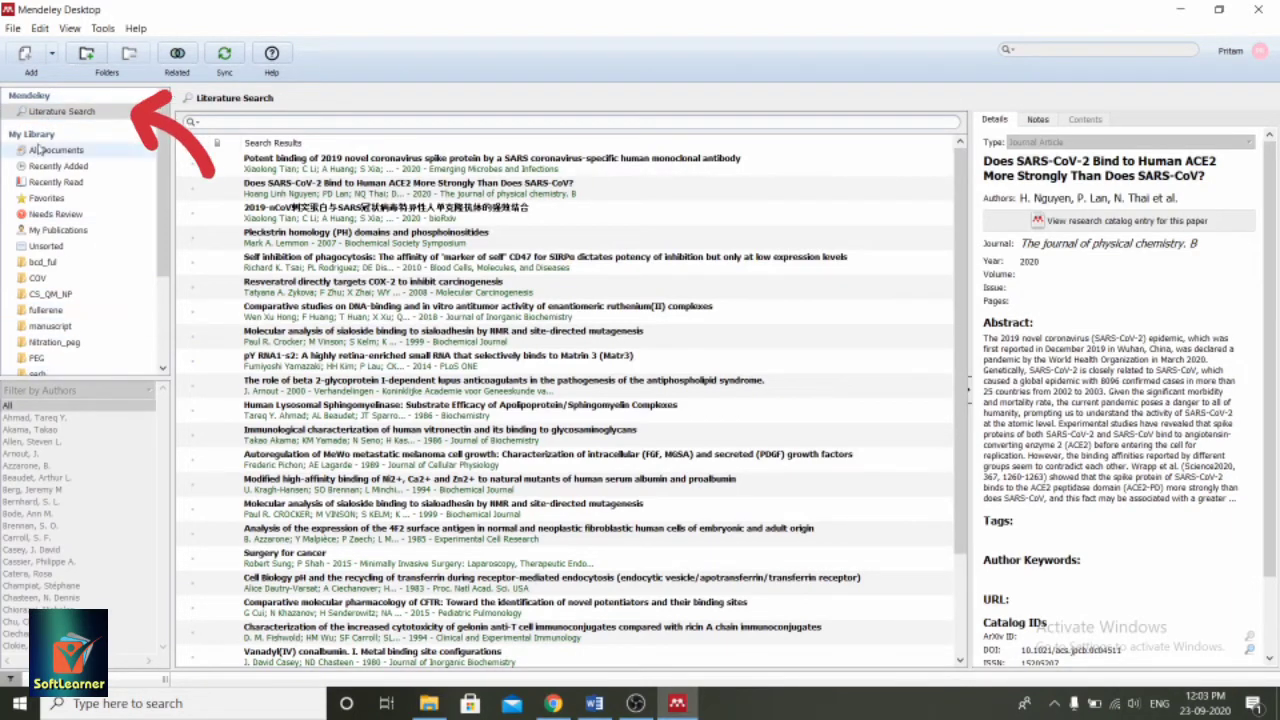
left_click(45, 149)
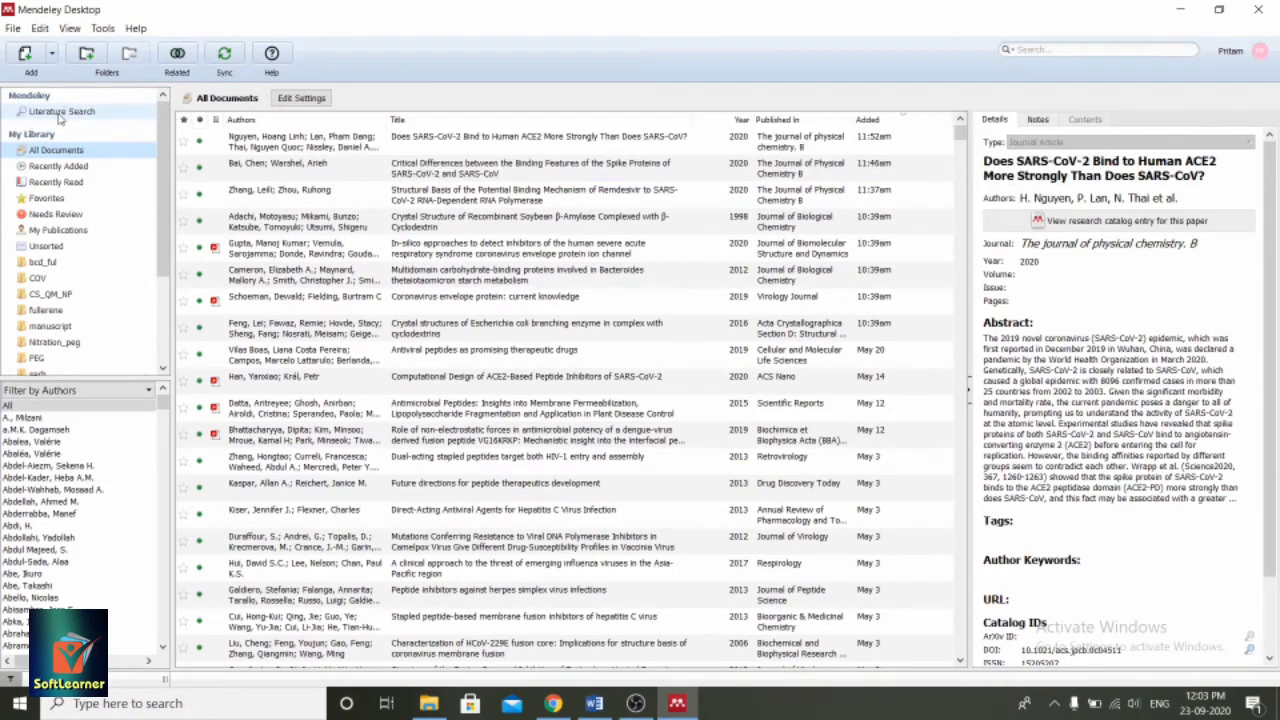
left_click(59, 112)
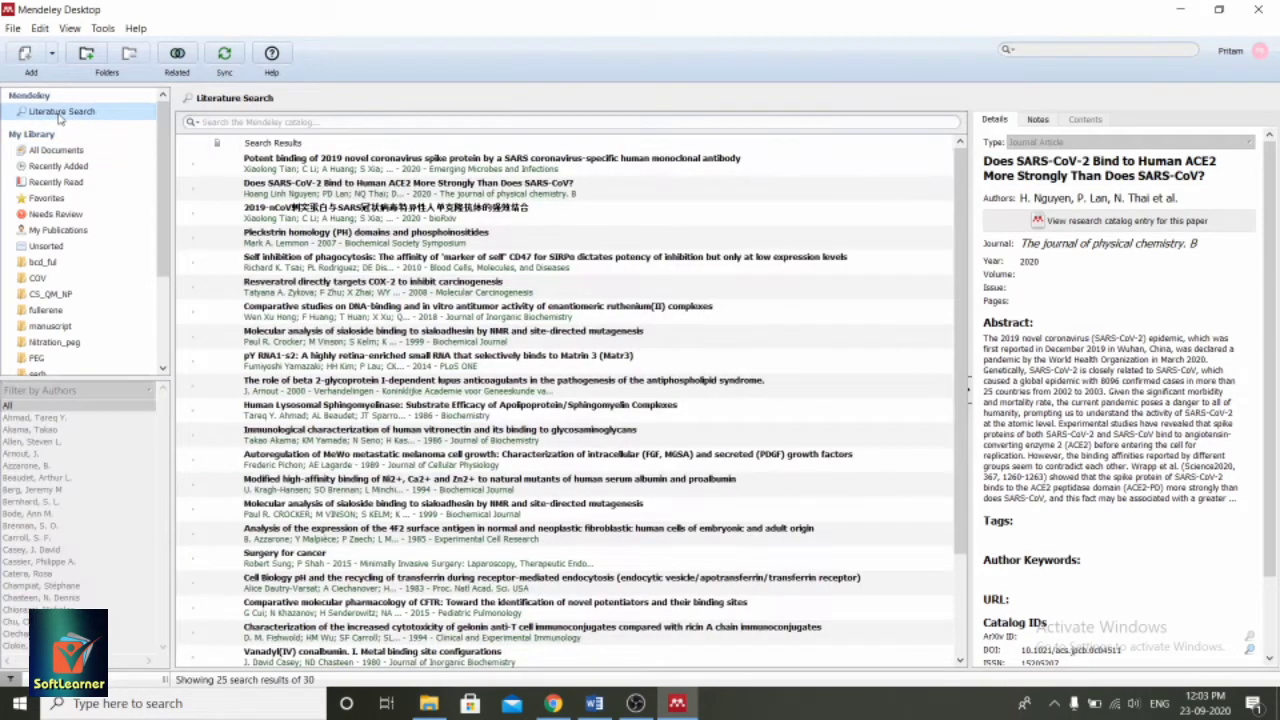
right_click(319, 122)
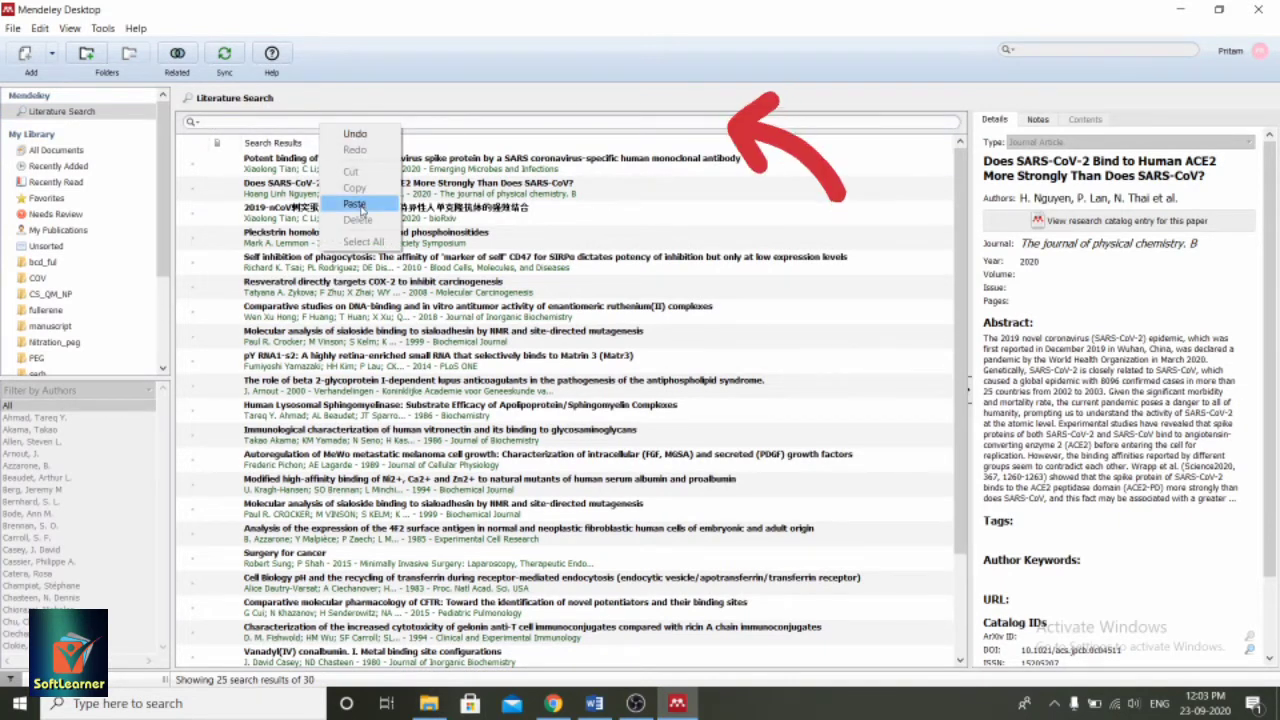
left_click(362, 206)
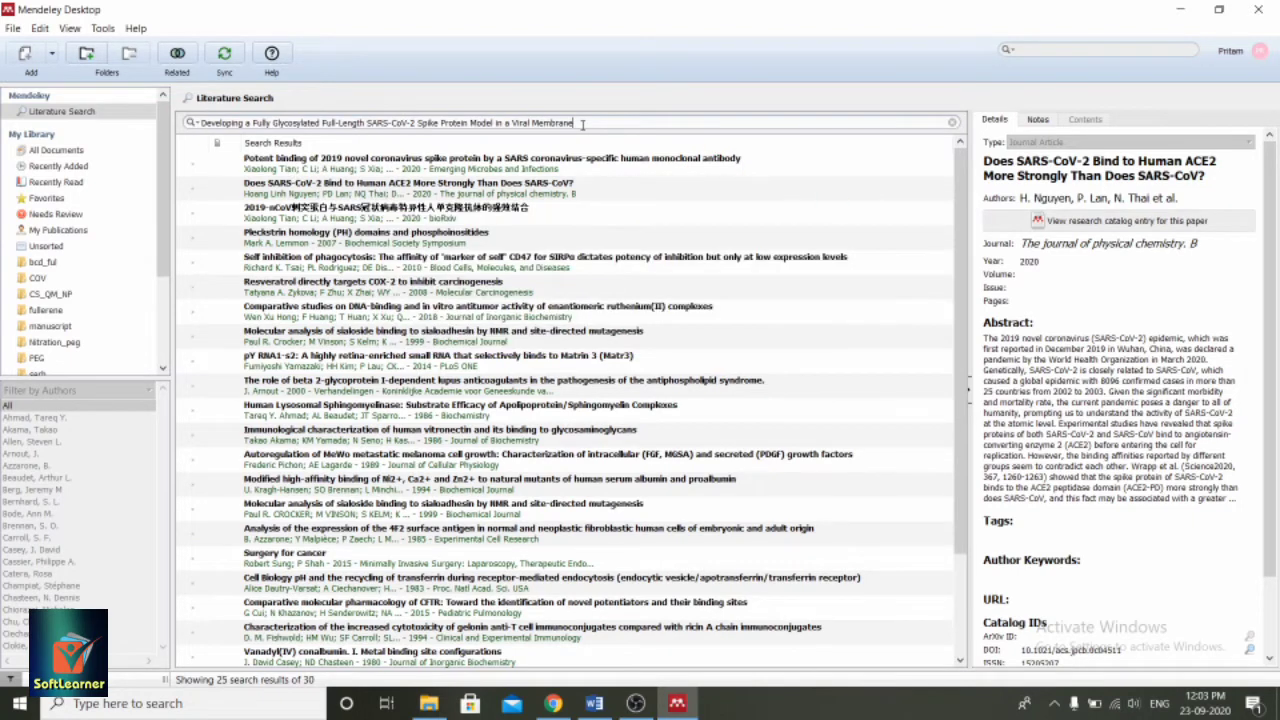
key("Return")
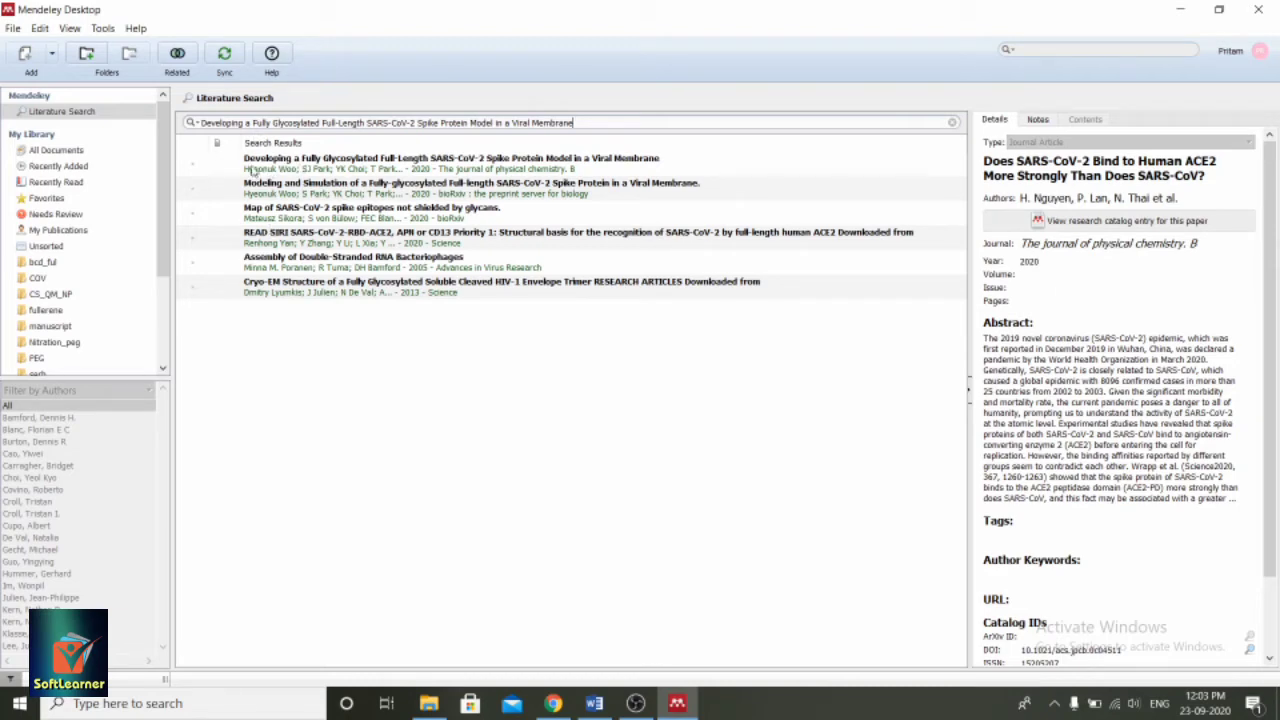
left_click(286, 168)
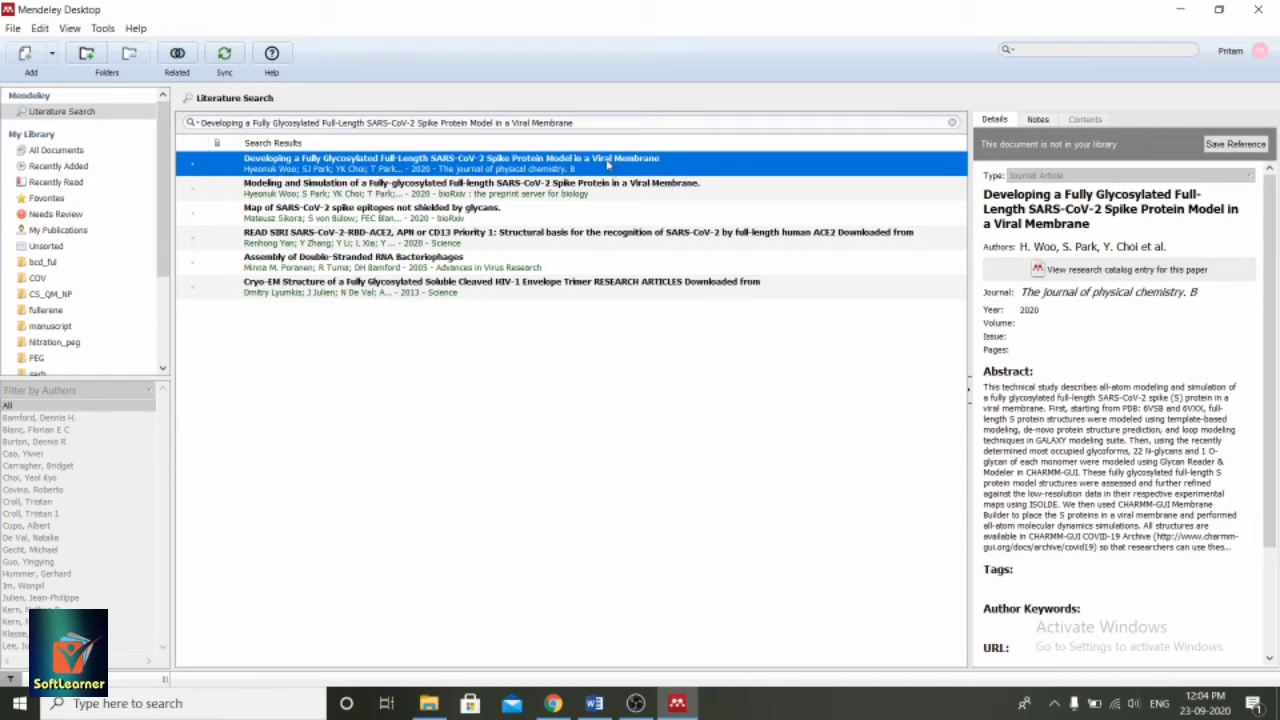
Switch to Word and insert a Mendeley citation after "DOI." in the last paragraph, citing the "Developing a Fully Glycosylated" article found in Mendeley.
left_click(594, 703)
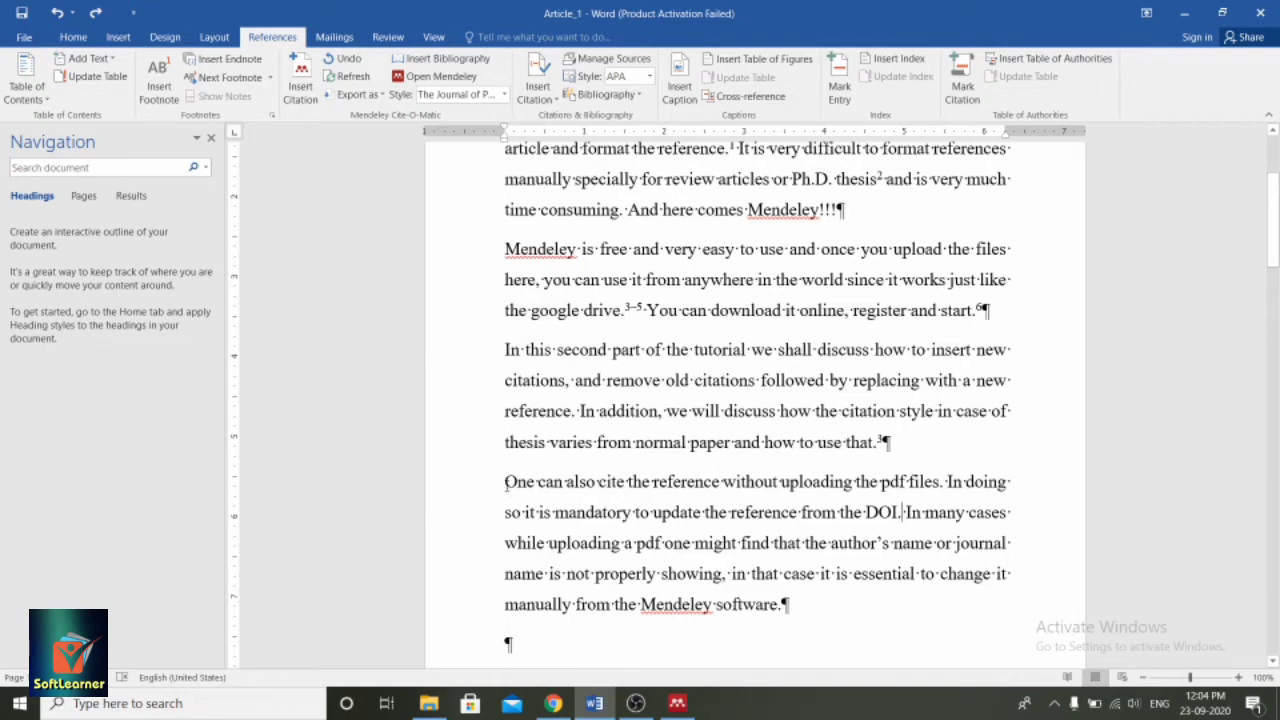
left_click_drag(510, 482, 907, 512)
left_click(906, 512)
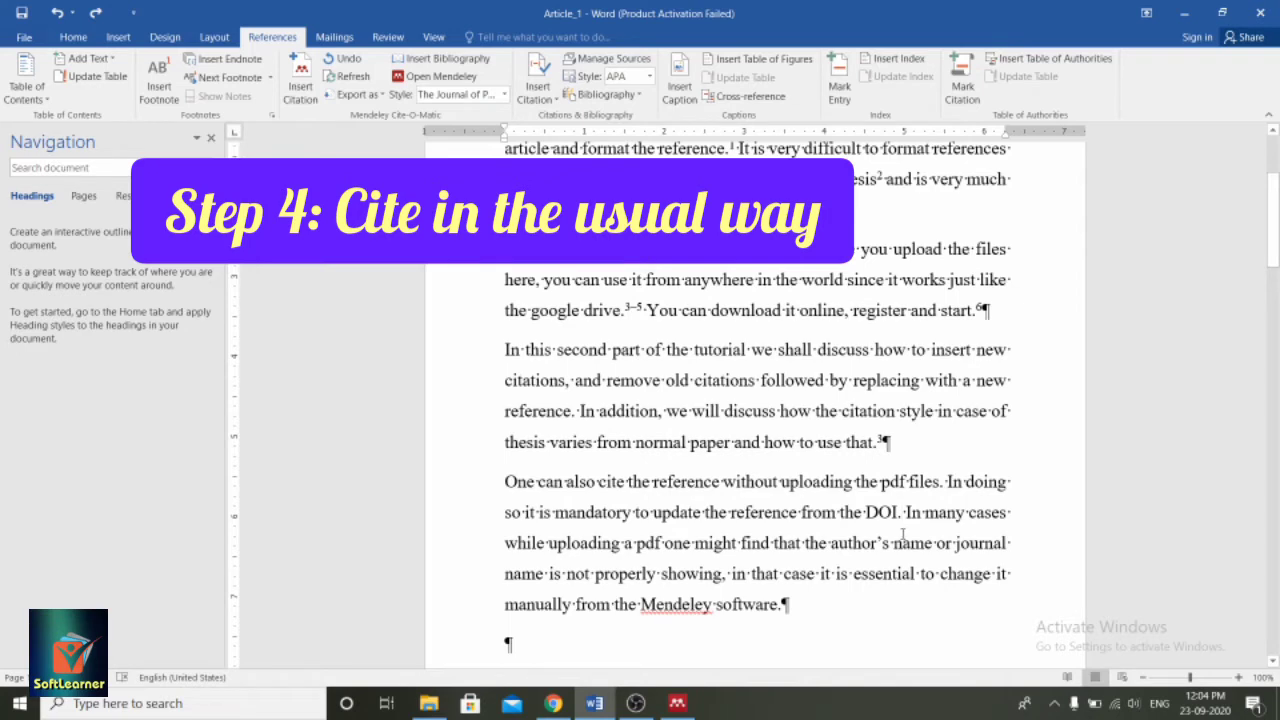
left_click(299, 98)
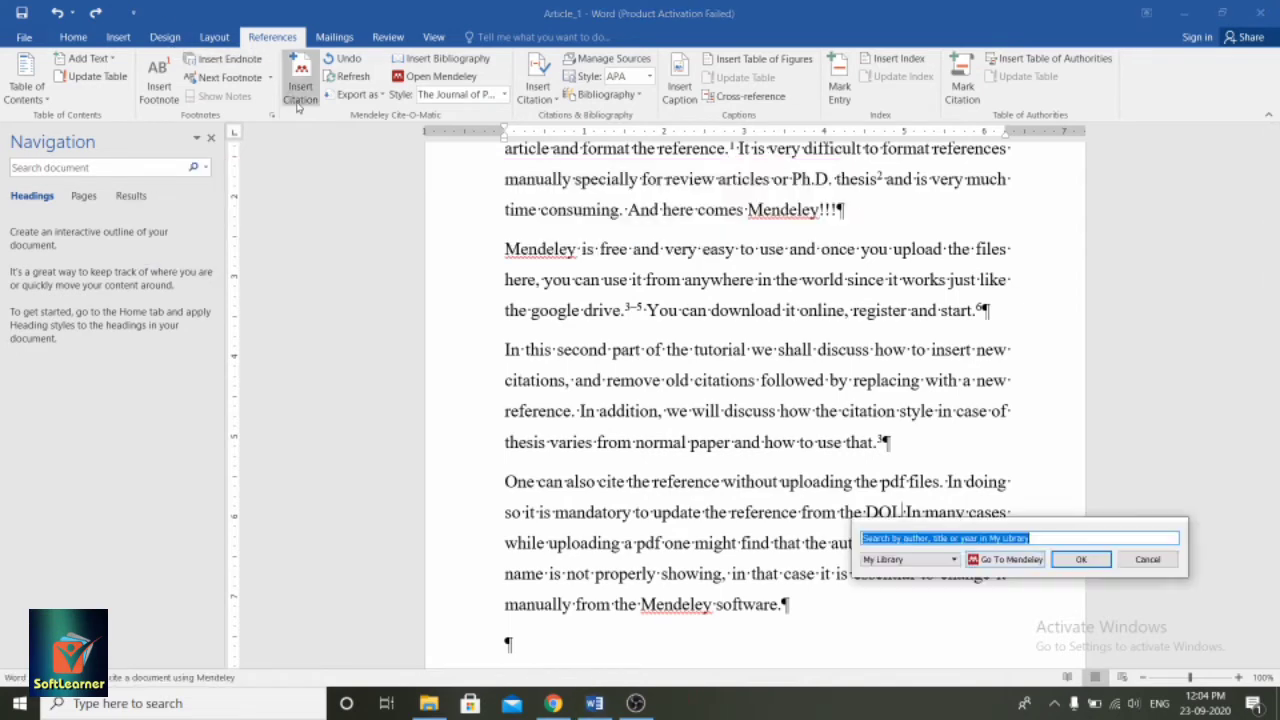
left_click(1030, 562)
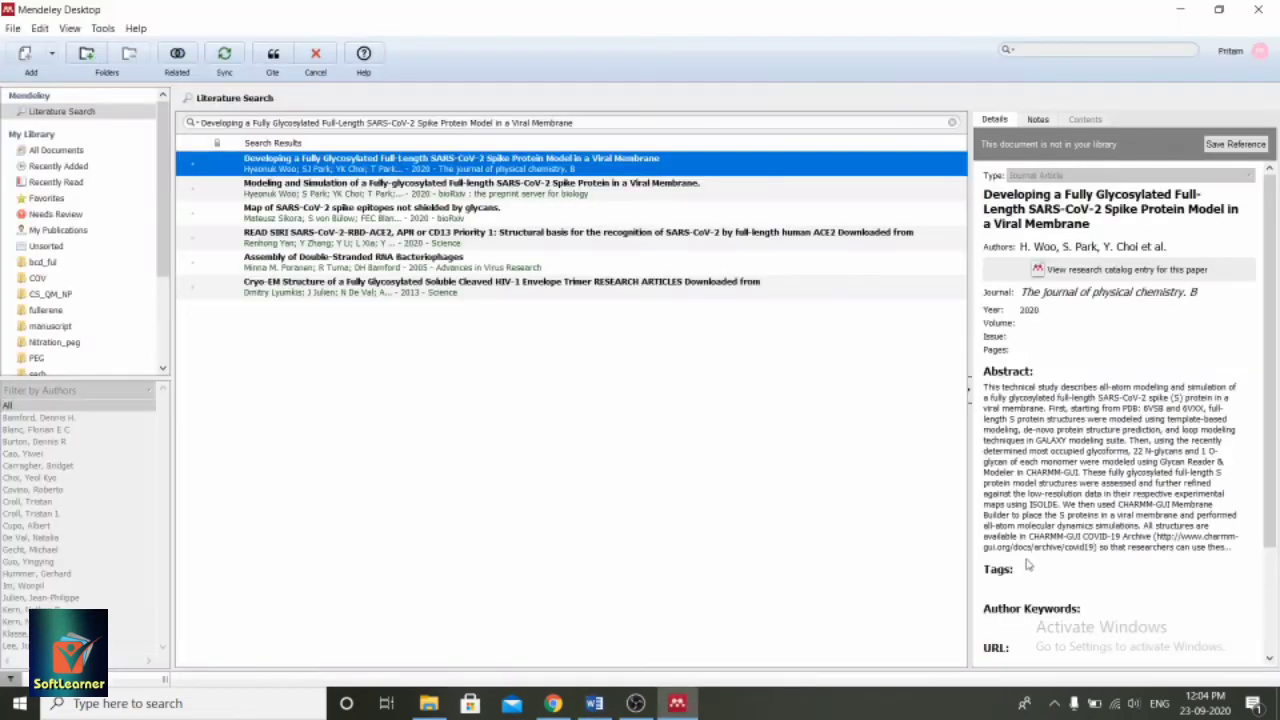
left_click(600, 188)
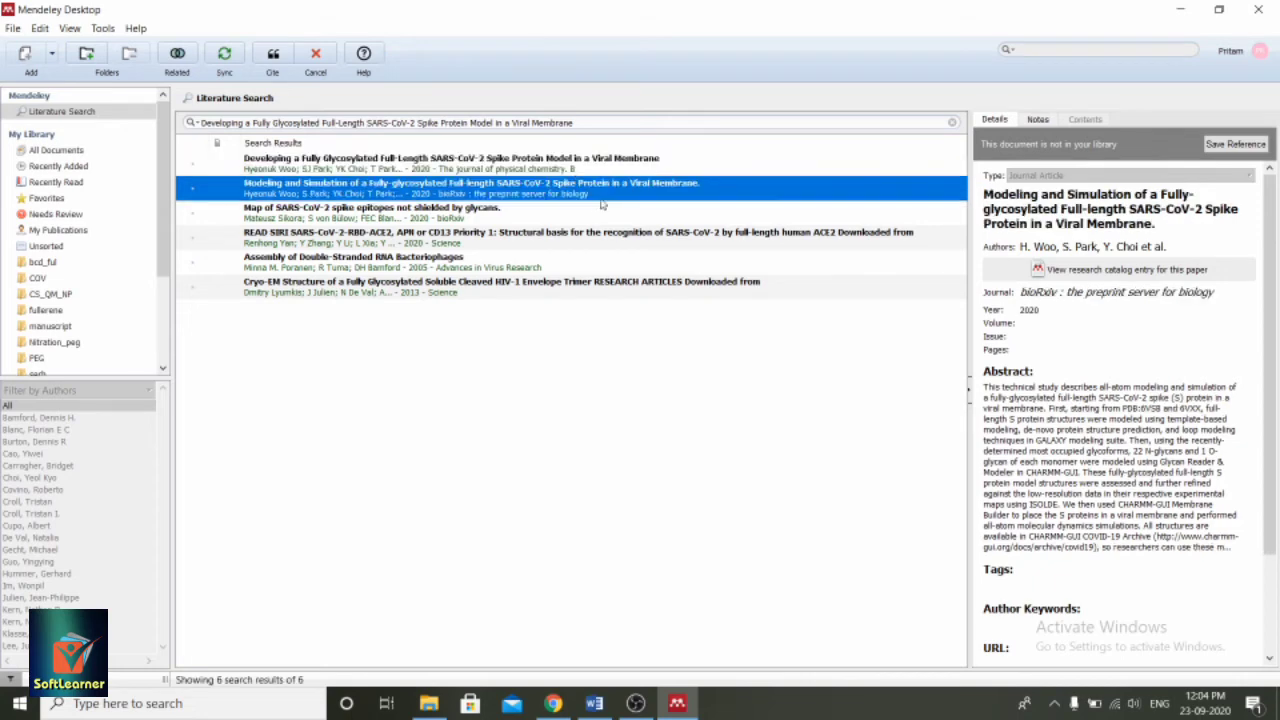
left_click(576, 172)
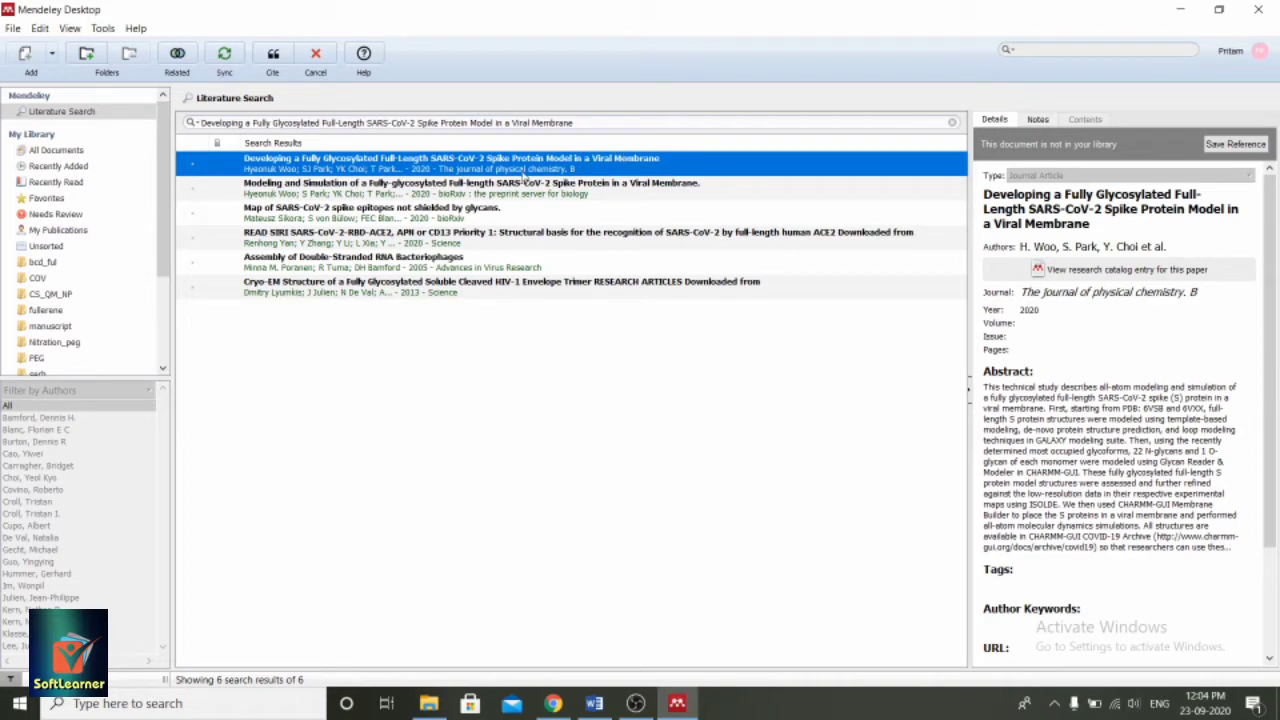
left_click(273, 55)
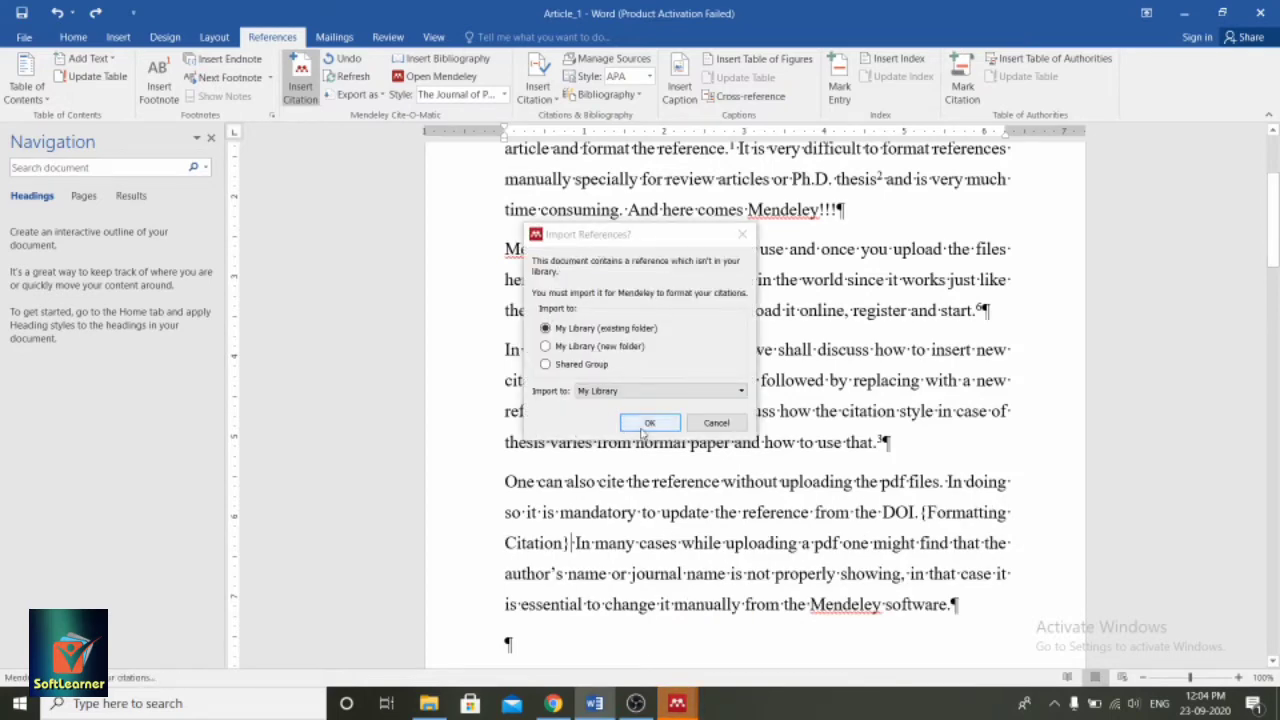
Import the cited reference into the existing My Library folder "tutorial".
left_click(678, 393)
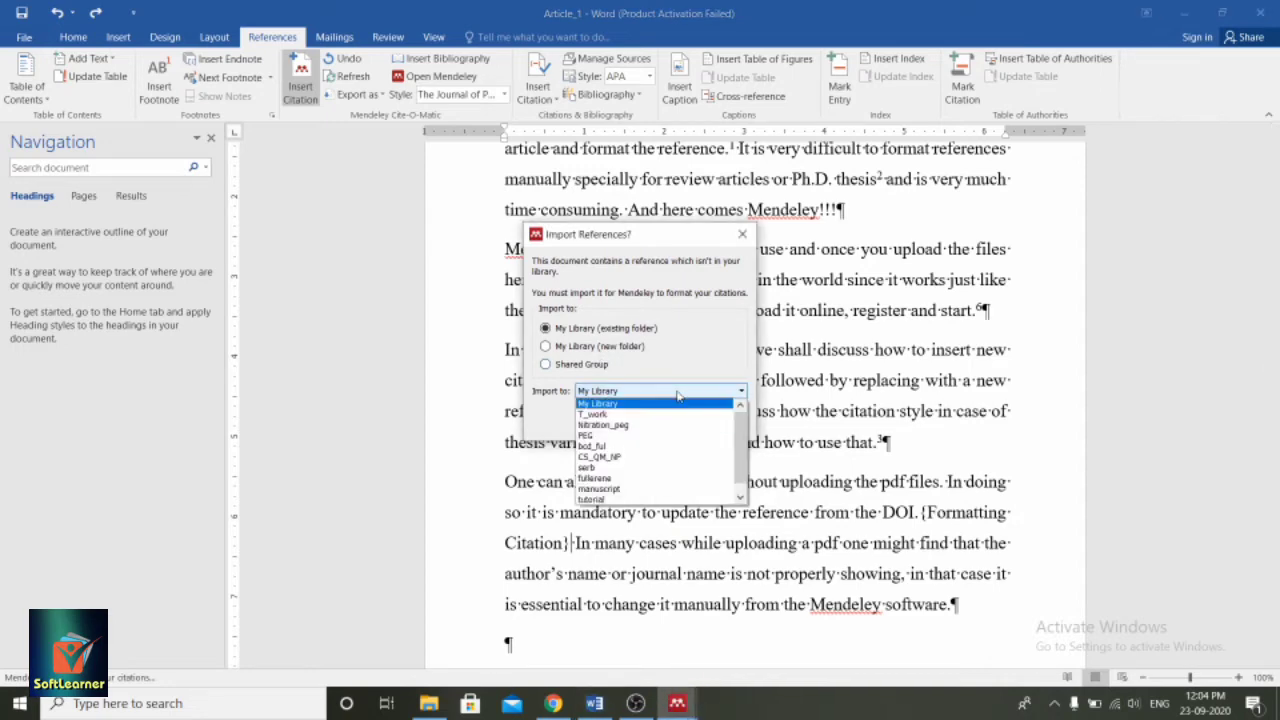
left_click(634, 500)
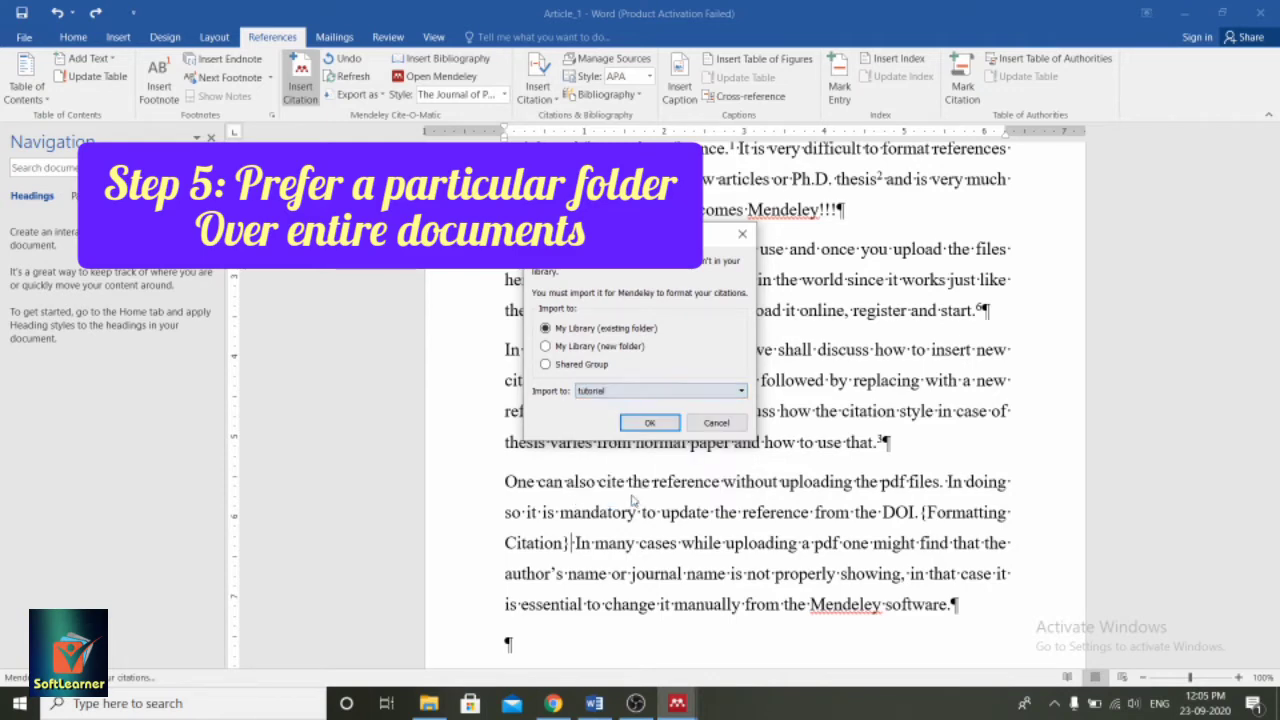
left_click(649, 424)
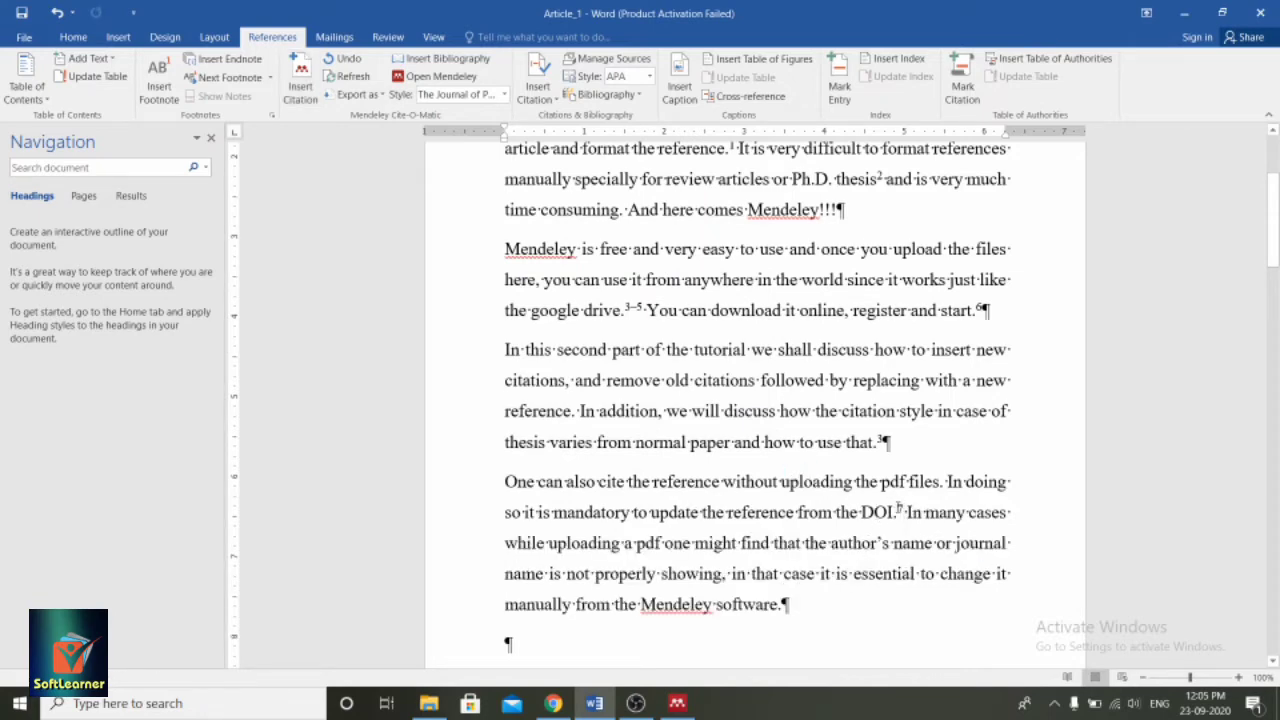
Check the last bibliography entry in the Word document against the citation details on the article's web page.
scroll(903, 510, "down", 10)
scroll(863, 388, "down", 8)
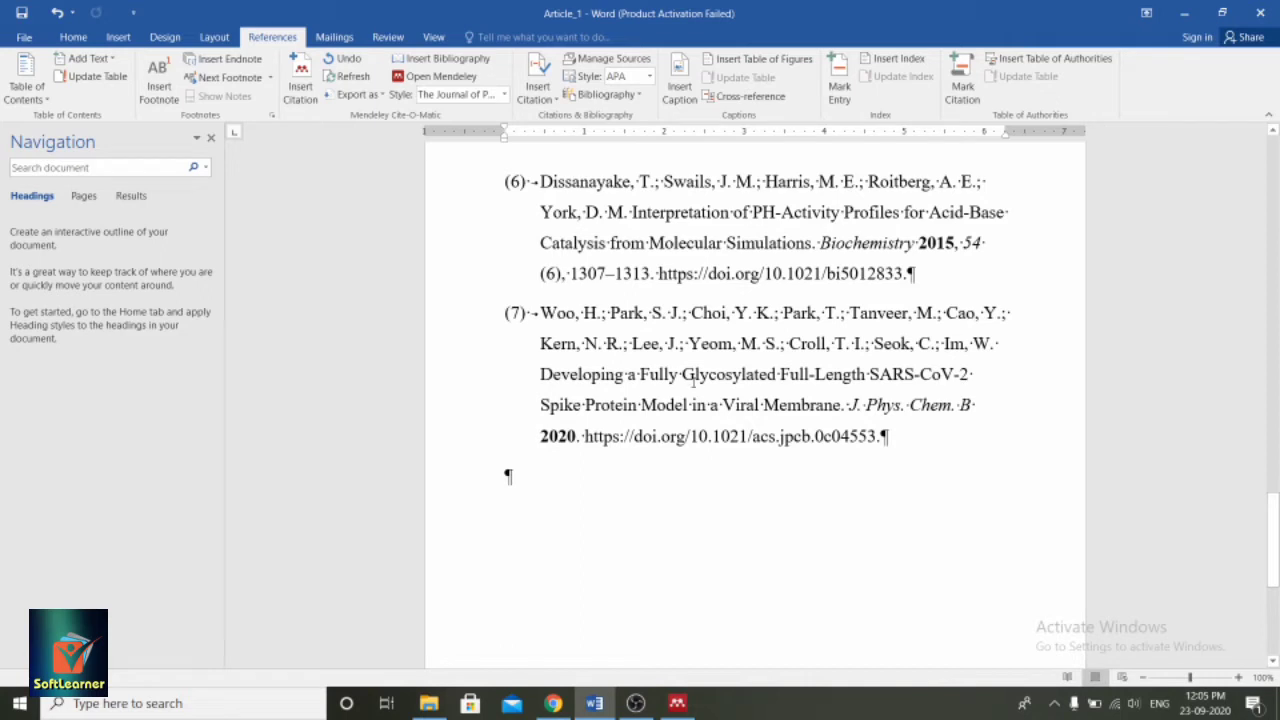
left_click(553, 703)
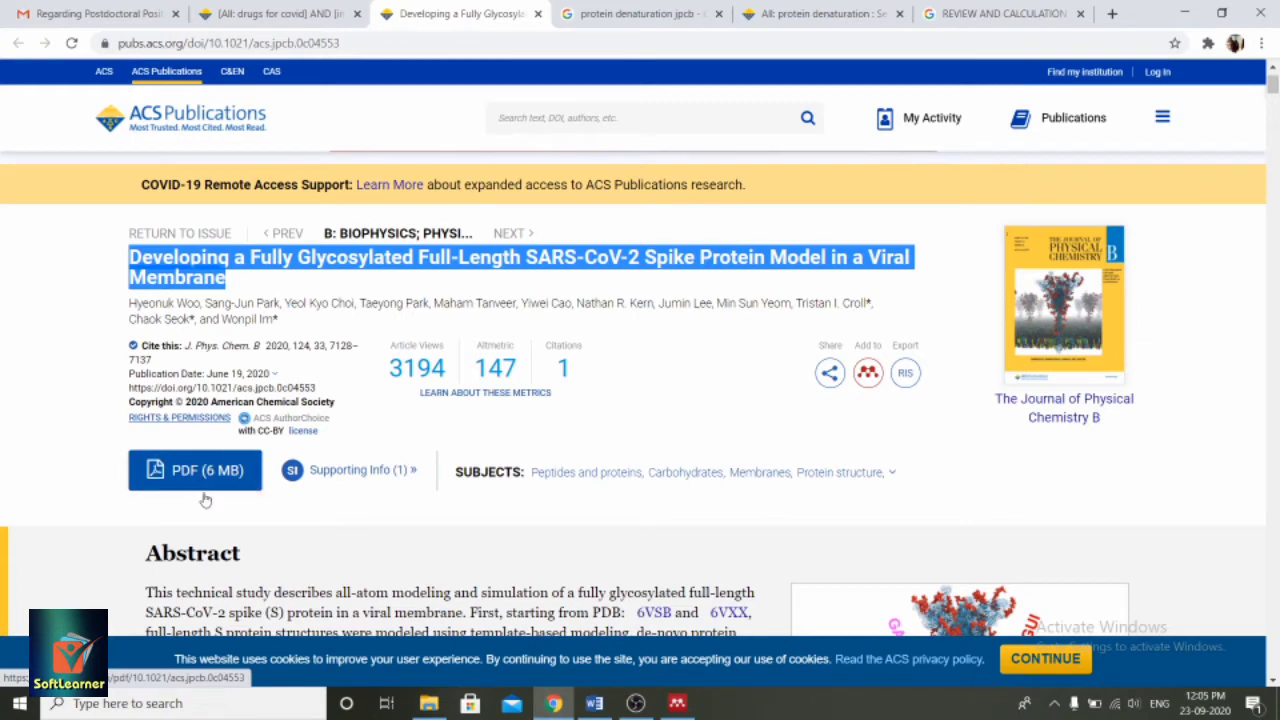
left_click(595, 703)
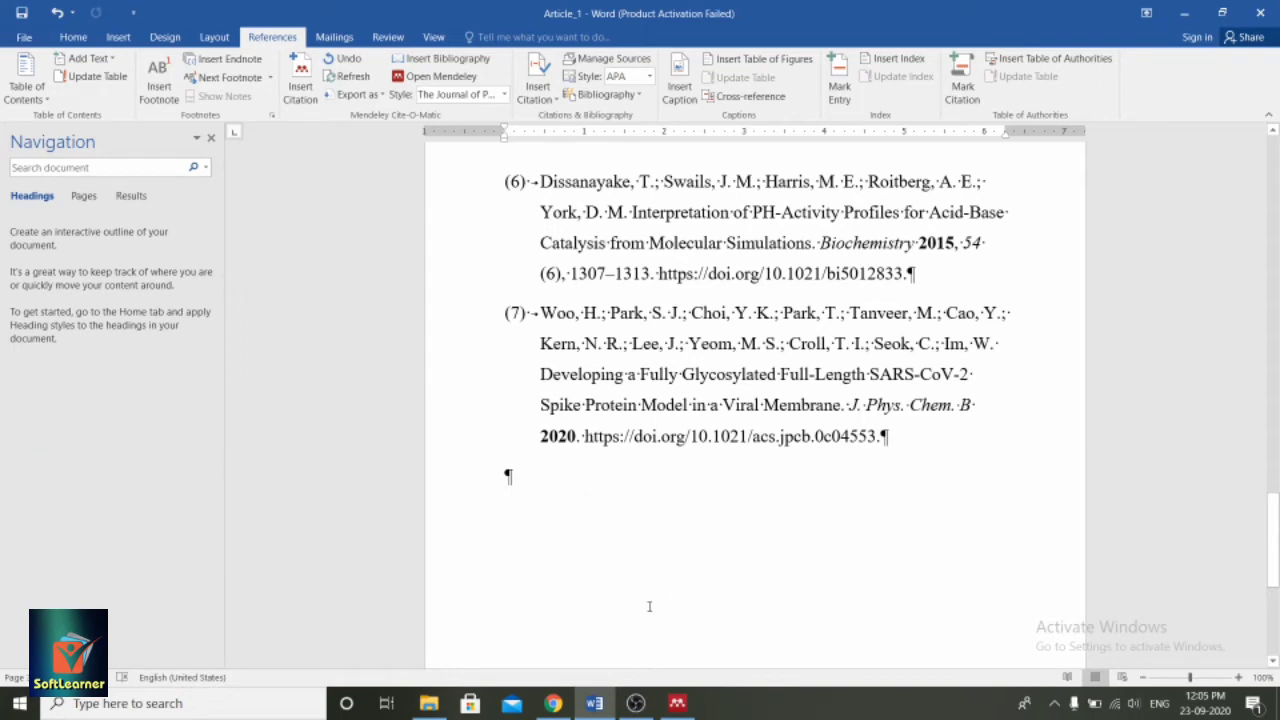
Switch to Mendeley Desktop, select the fully glycosylated spike protein article in the tutorial folder and compare its details with the article's web page.
left_click(678, 706)
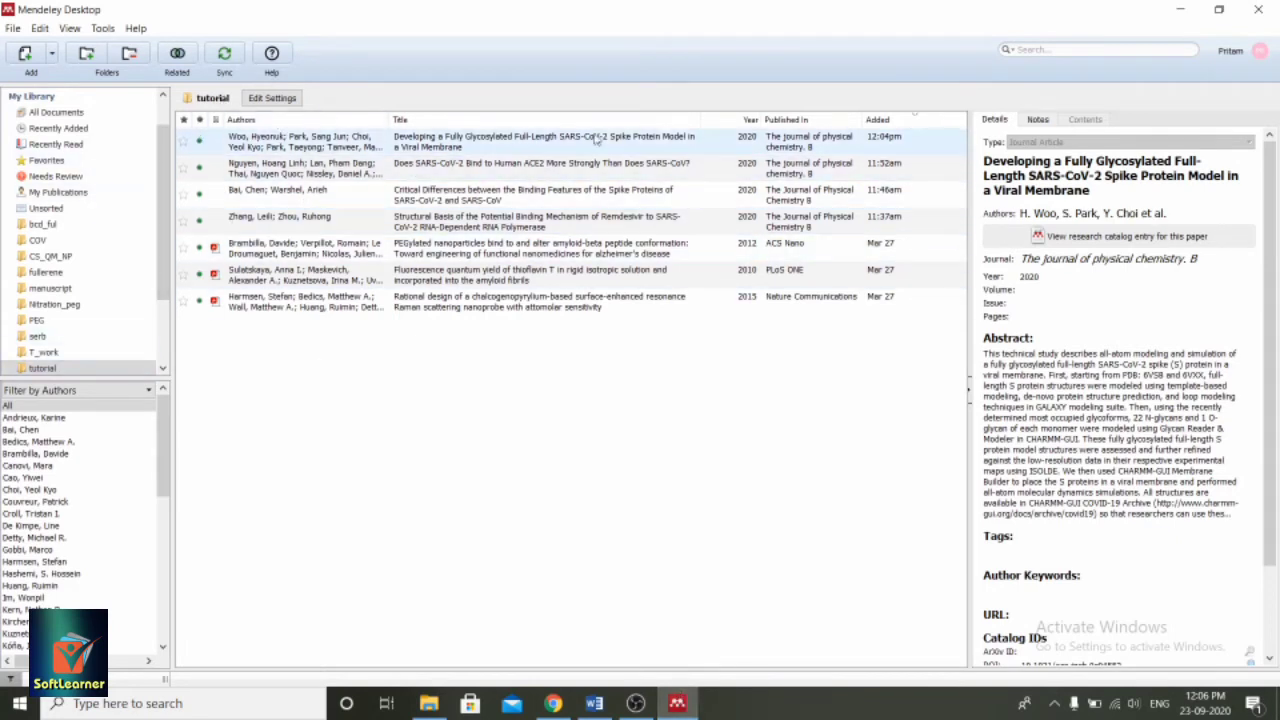
left_click(413, 147)
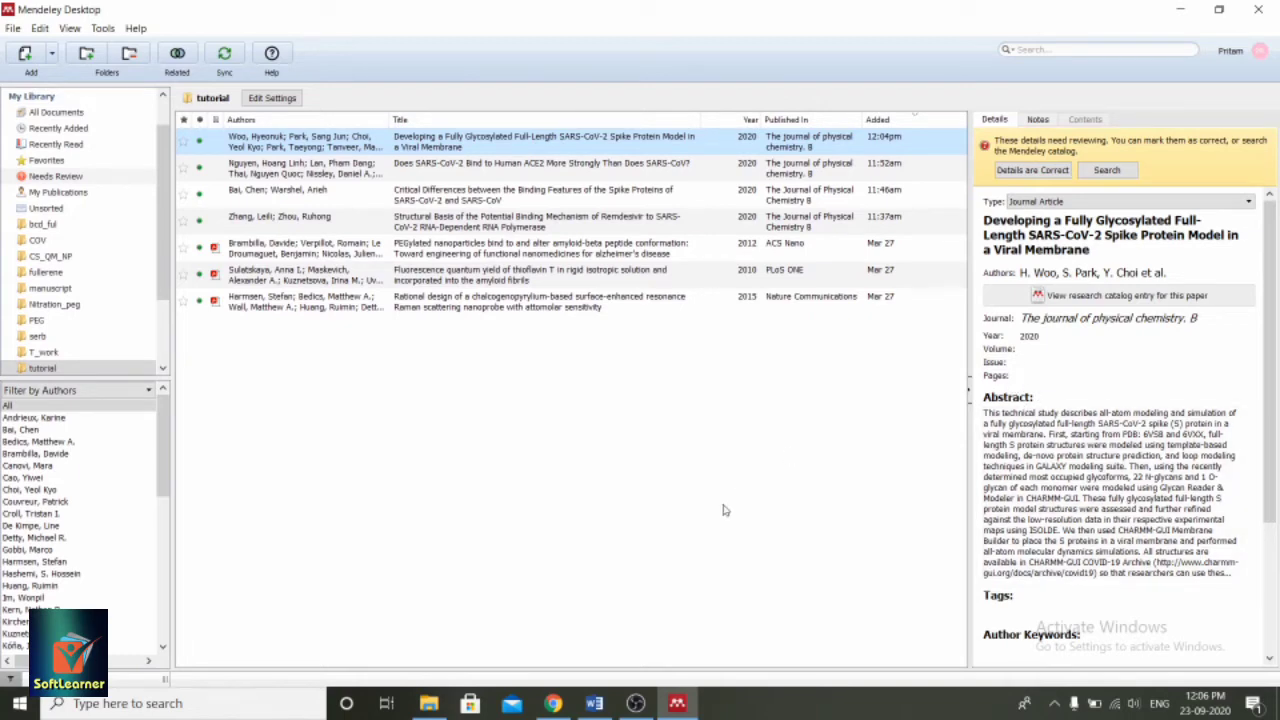
left_click(553, 703)
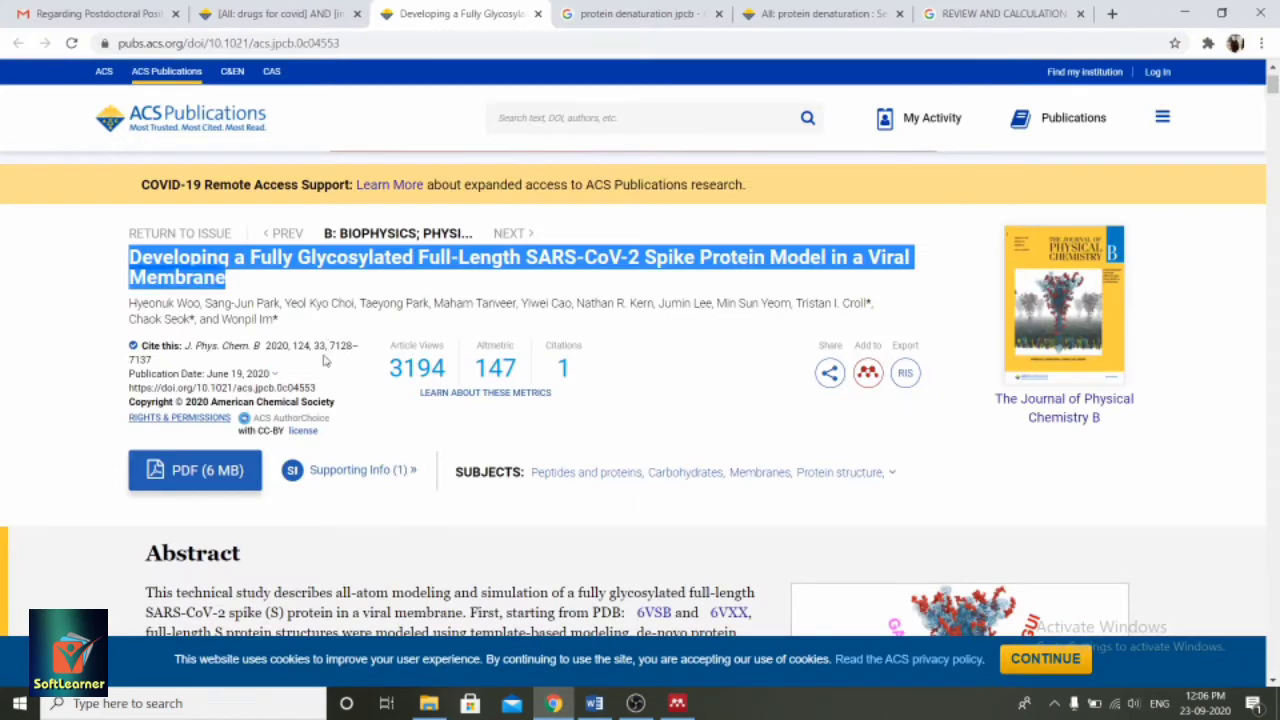
left_click(1200, 8)
Update the selected article's details through its DOI lookup and compare the volume, issue and pages with the article's web page.
scroll(1192, 450, "down", 3)
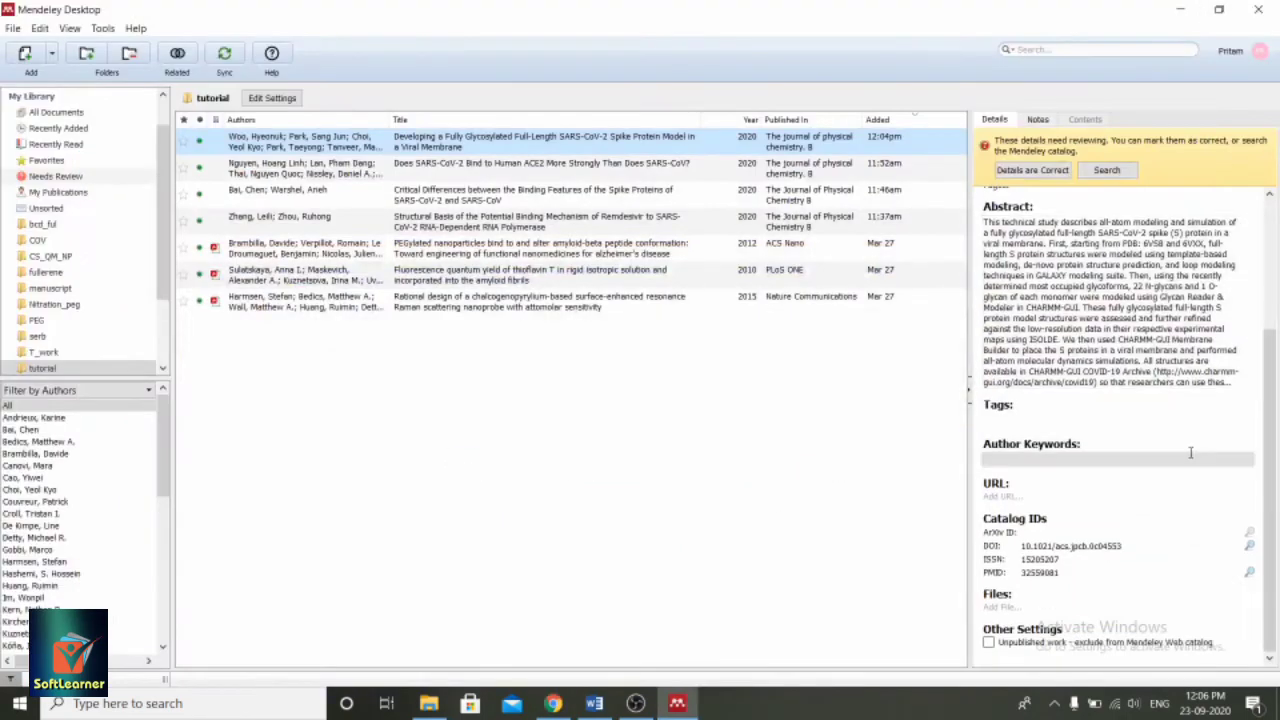
scroll(1192, 450, "up", 2)
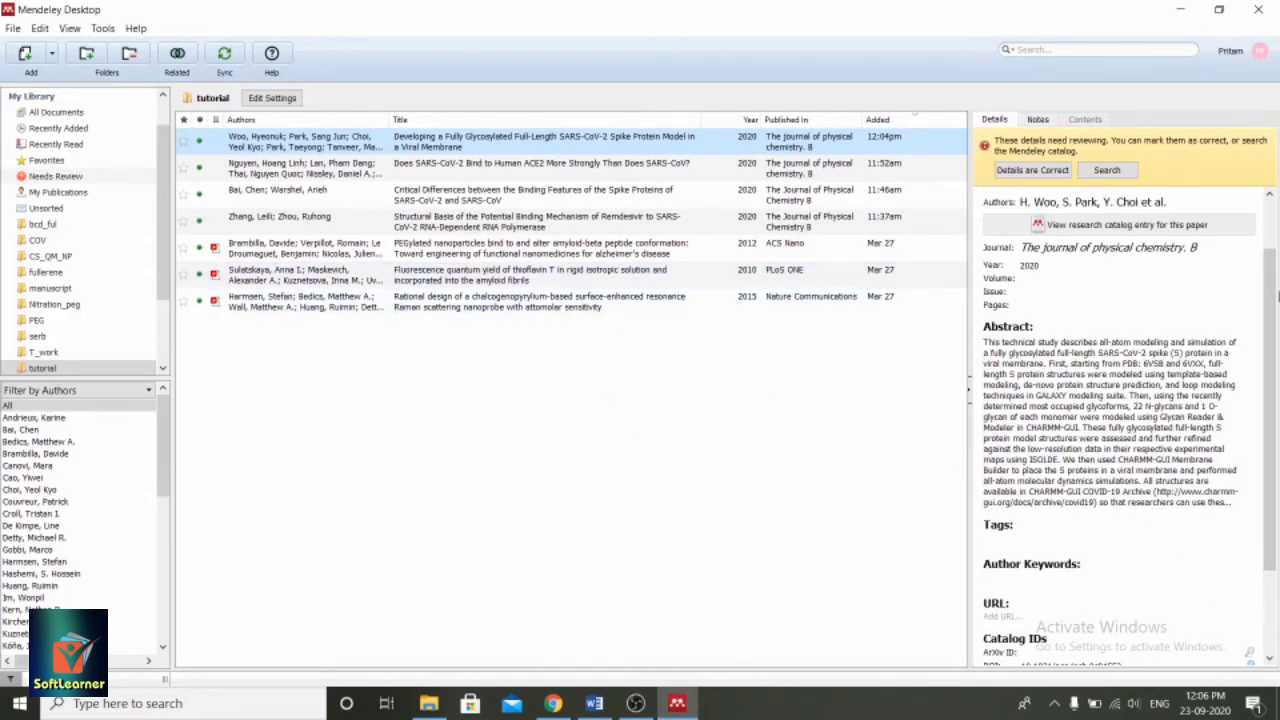
scroll(1152, 540, "down", 1)
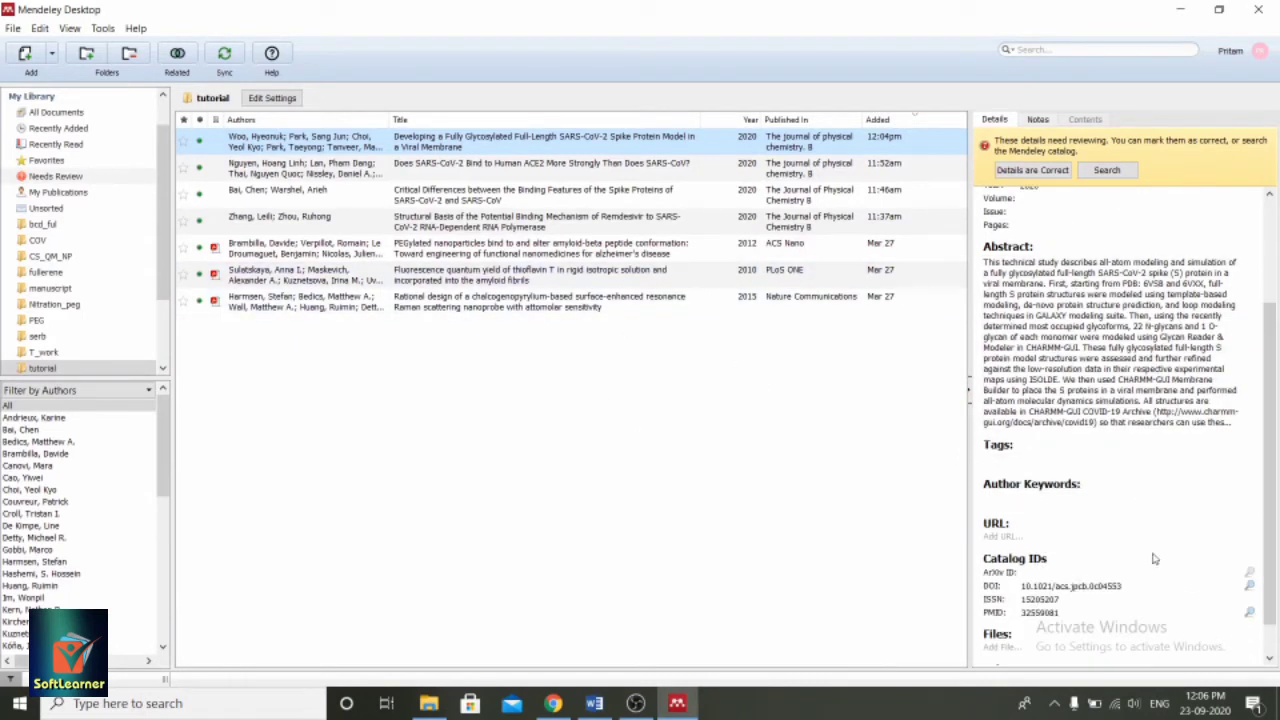
scroll(1143, 443, "up", 1)
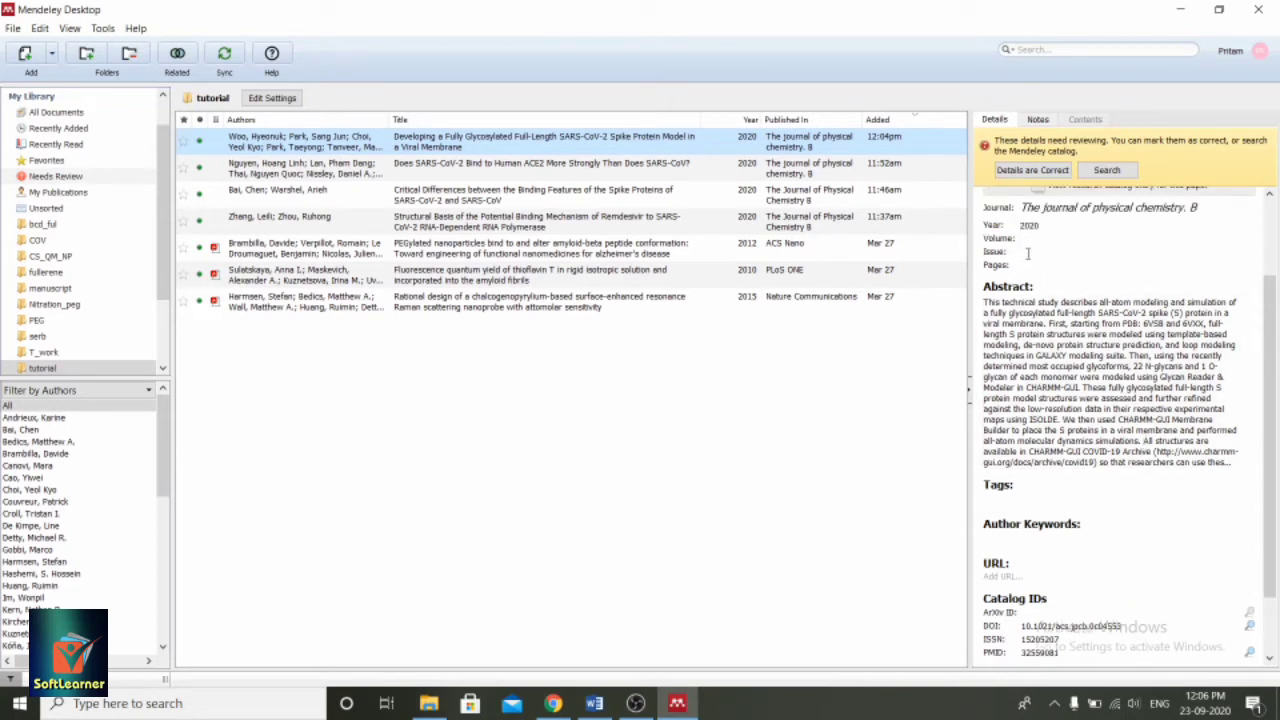
scroll(1022, 560, "down", 1)
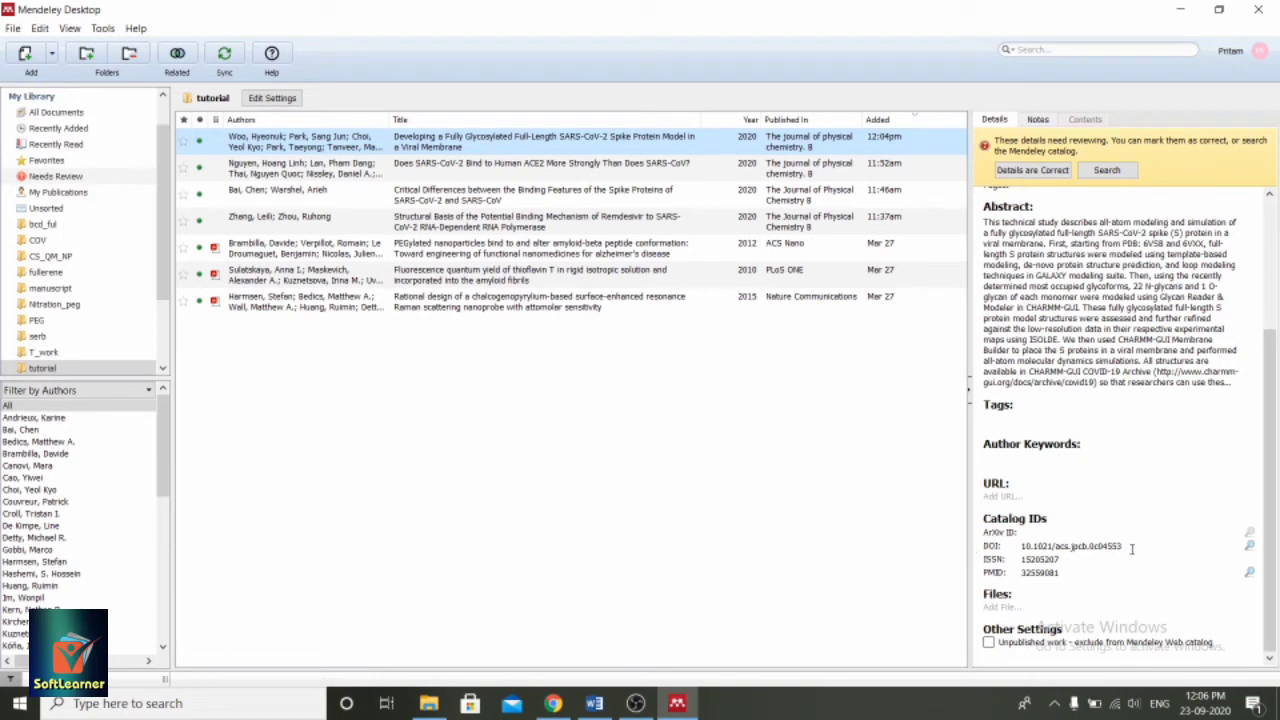
left_click(1250, 546)
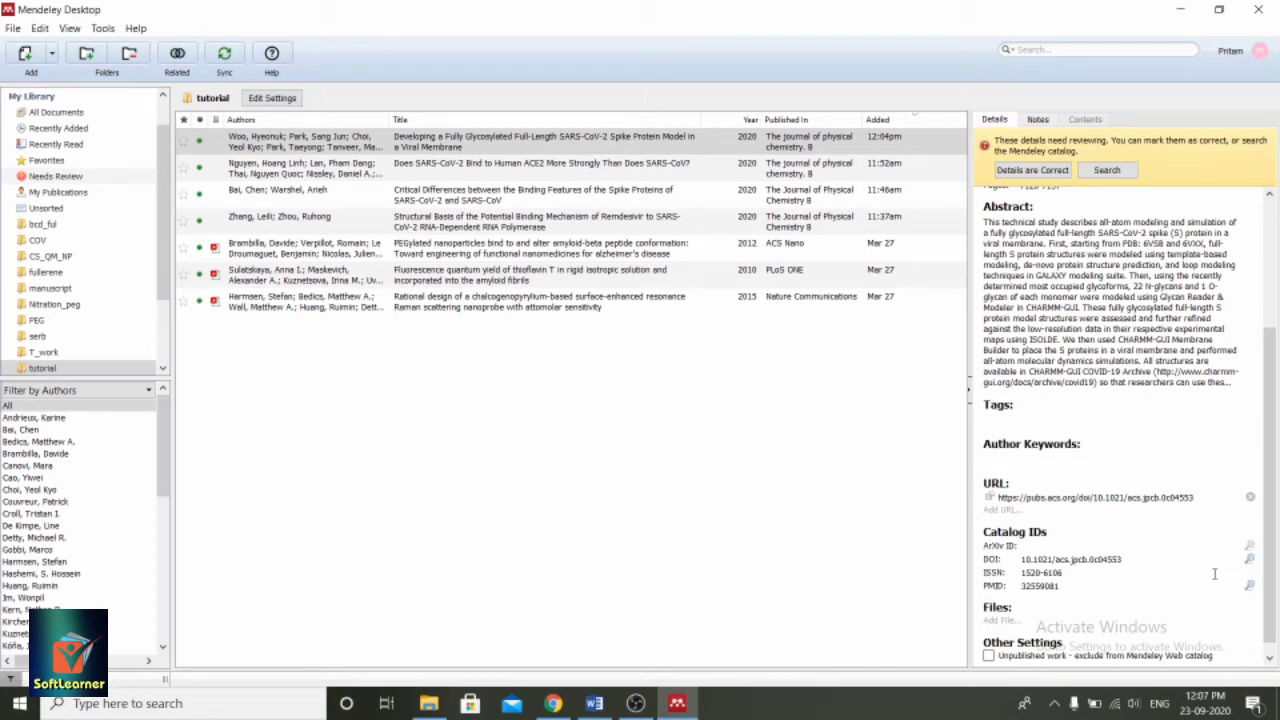
scroll(1192, 510, "up", 3)
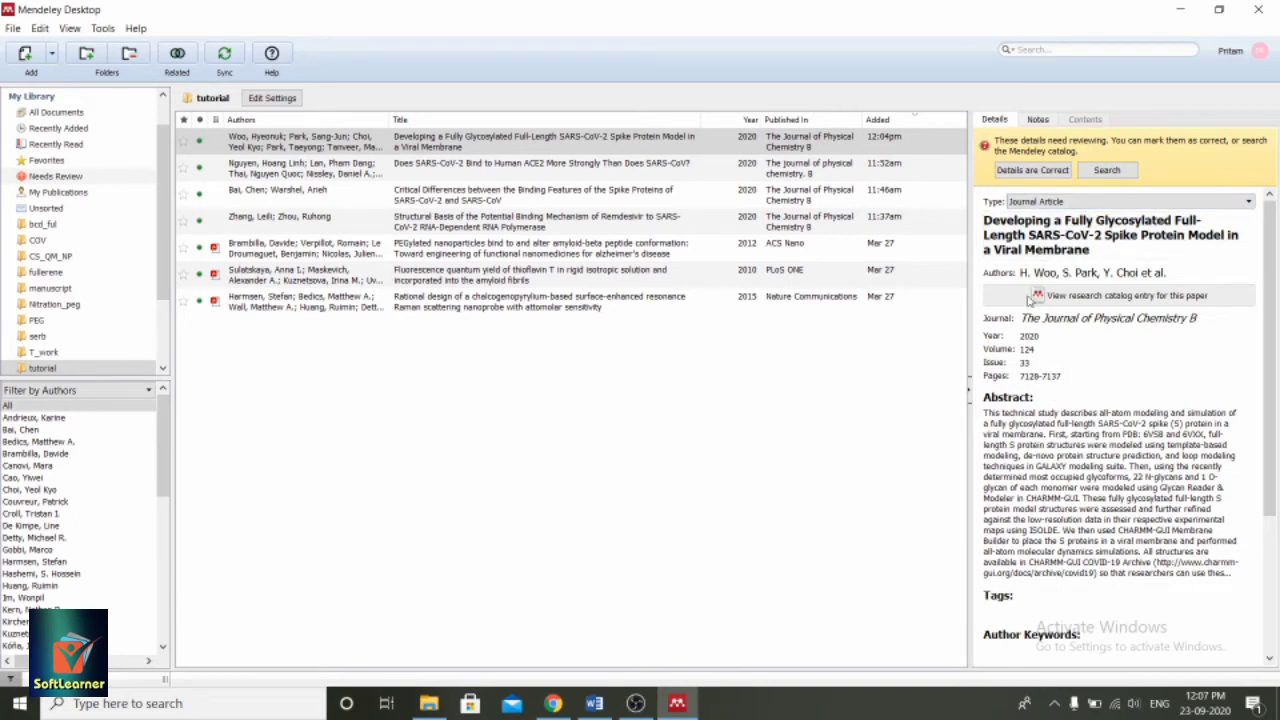
left_click(558, 703)
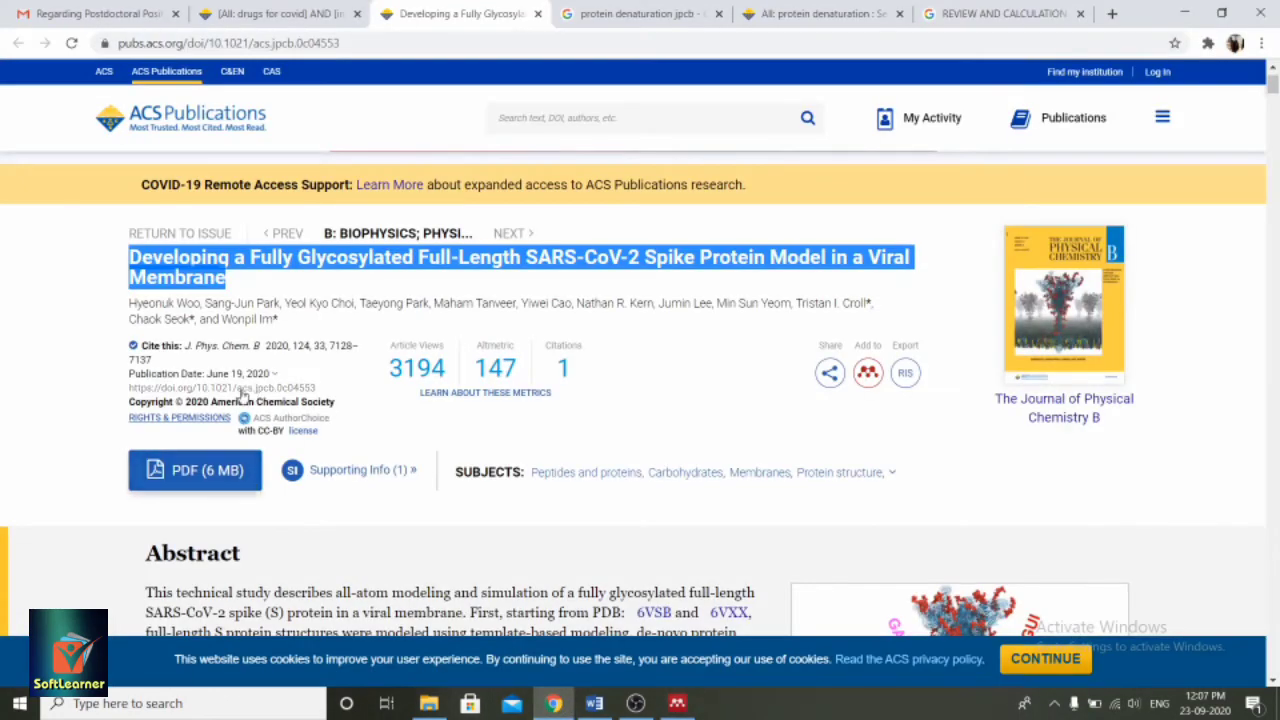
Mark the selected spike protein article's details as correct in Mendeley Desktop and compare them with the last bibliography entry in Word.
key("alt+Tab")
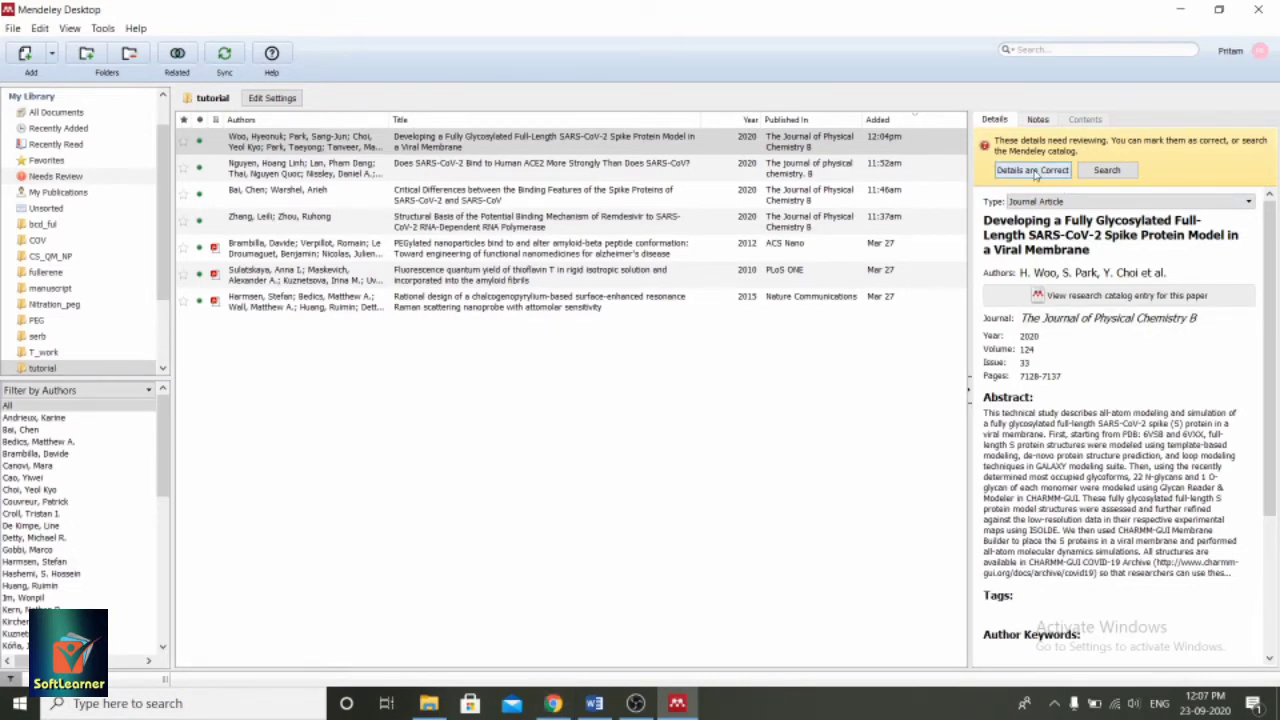
left_click(1034, 171)
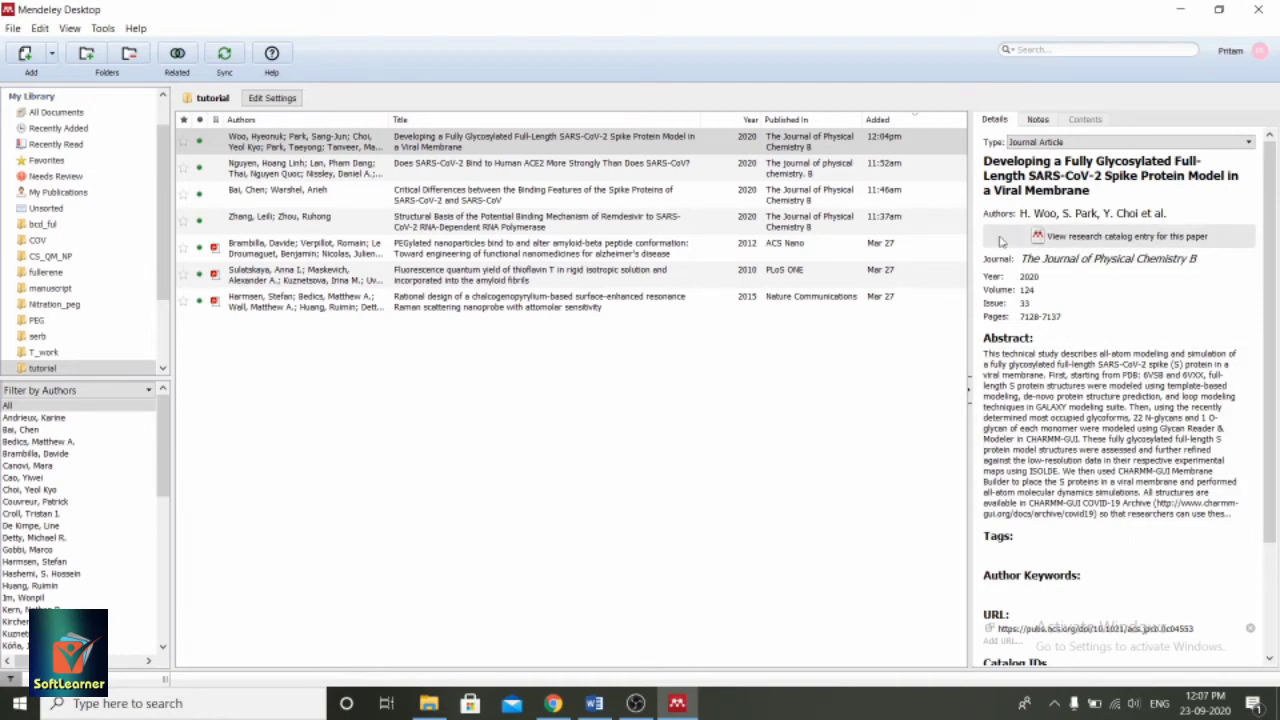
left_click(594, 703)
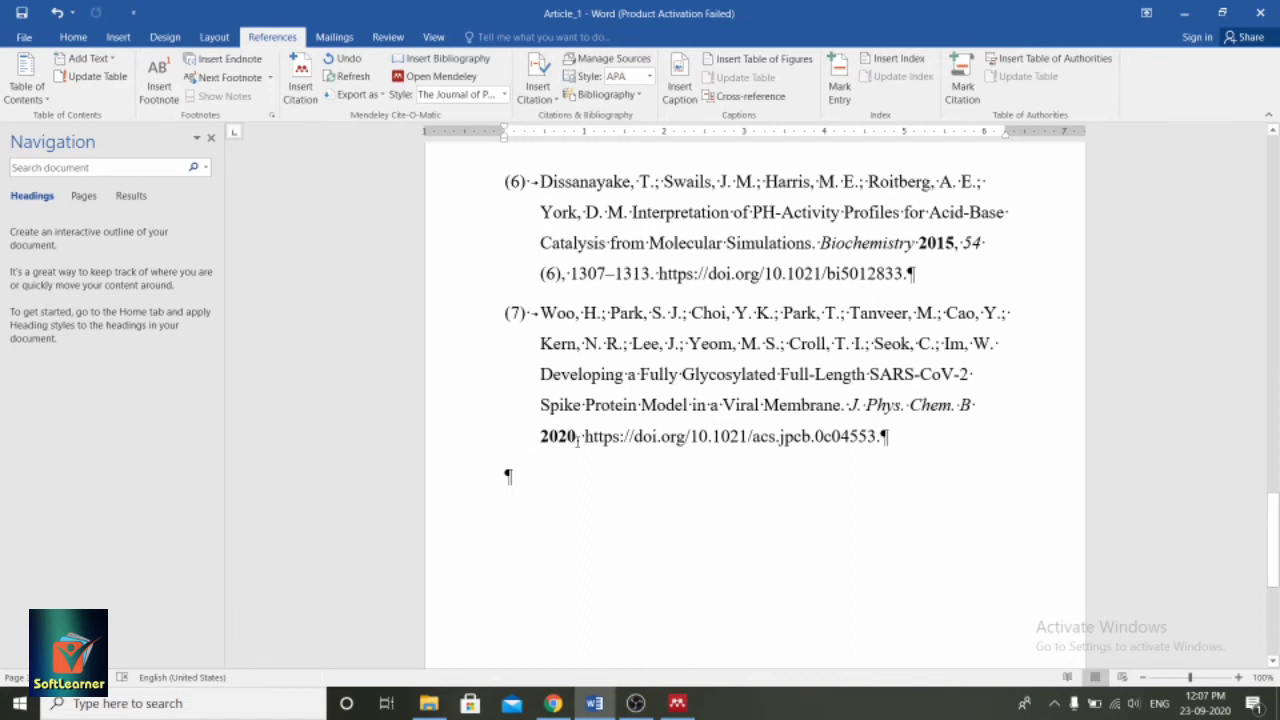
left_click(677, 703)
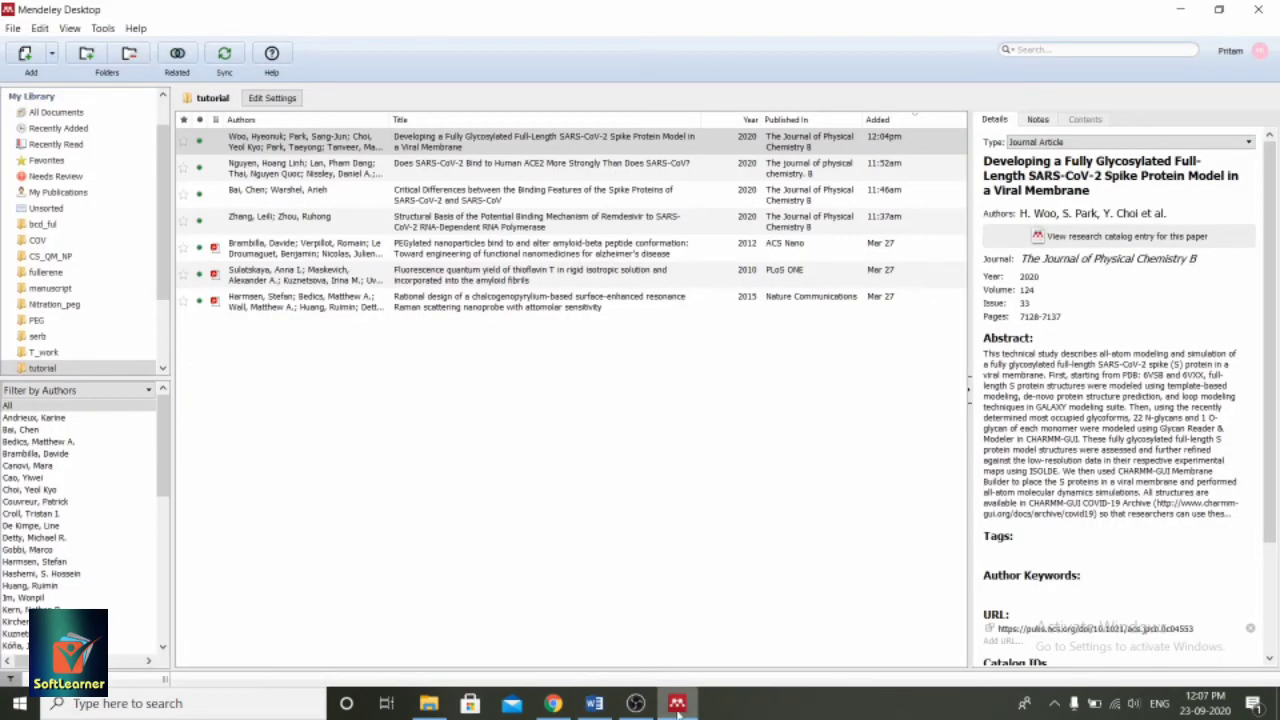
left_click(674, 692)
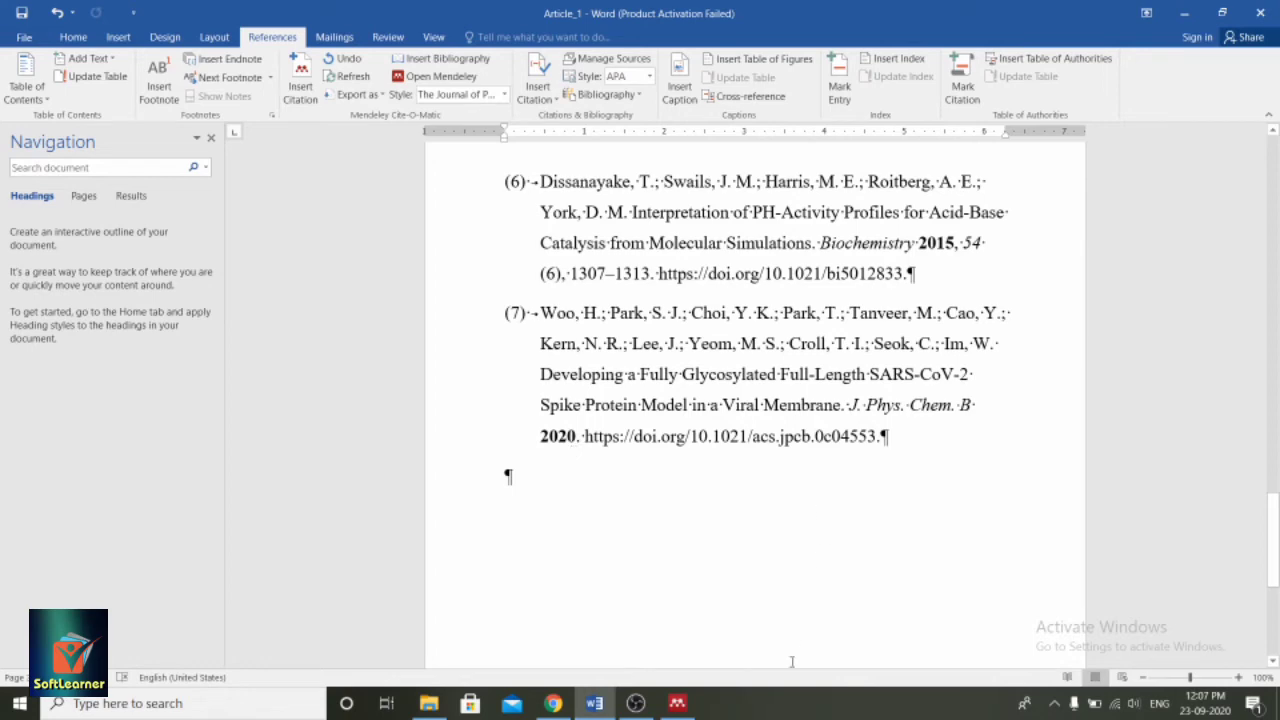
left_click(677, 703)
left_click(677, 703)
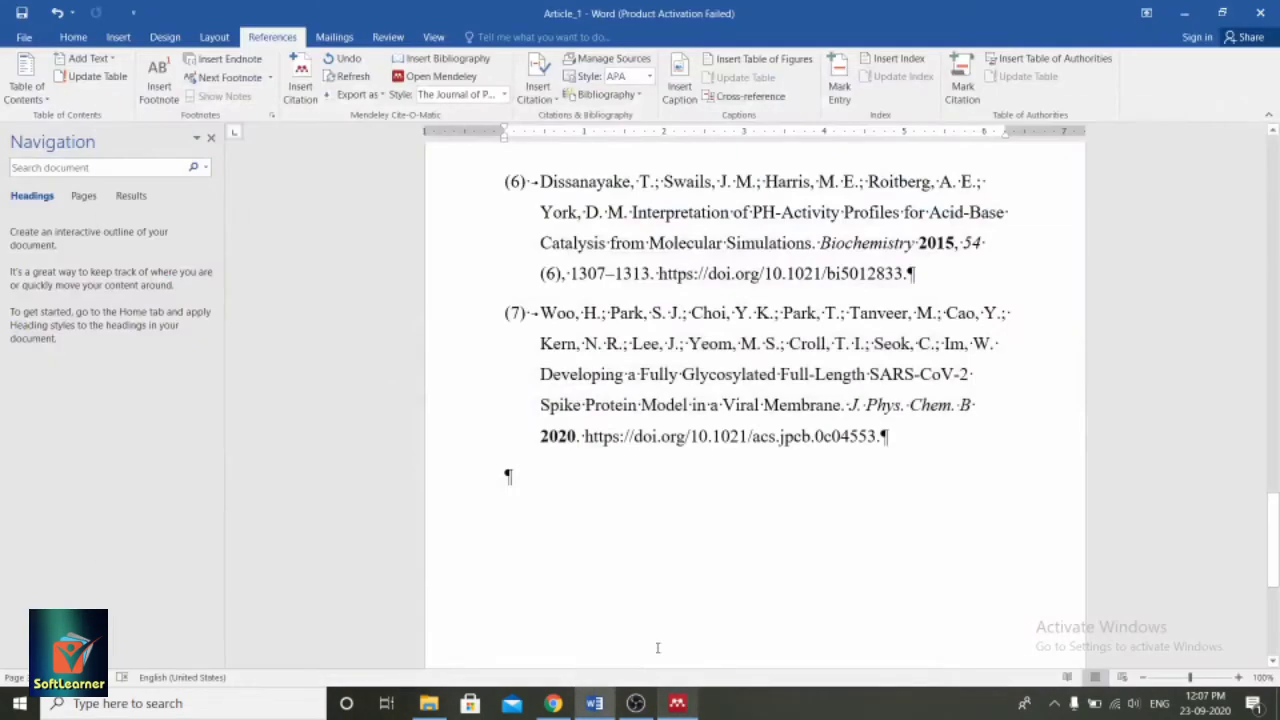
Refresh the Mendeley citations in the Word document and check the volume, issue and pages of bibliography entry 7.
left_click(577, 436)
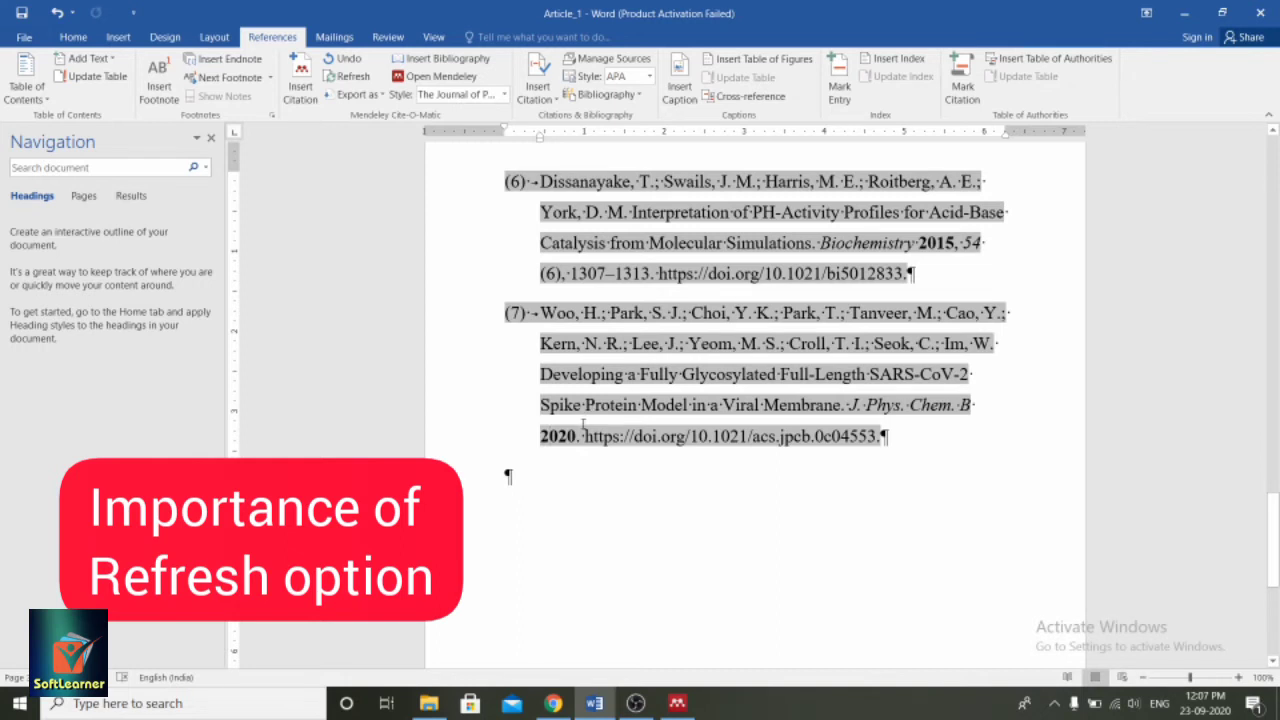
left_click(343, 77)
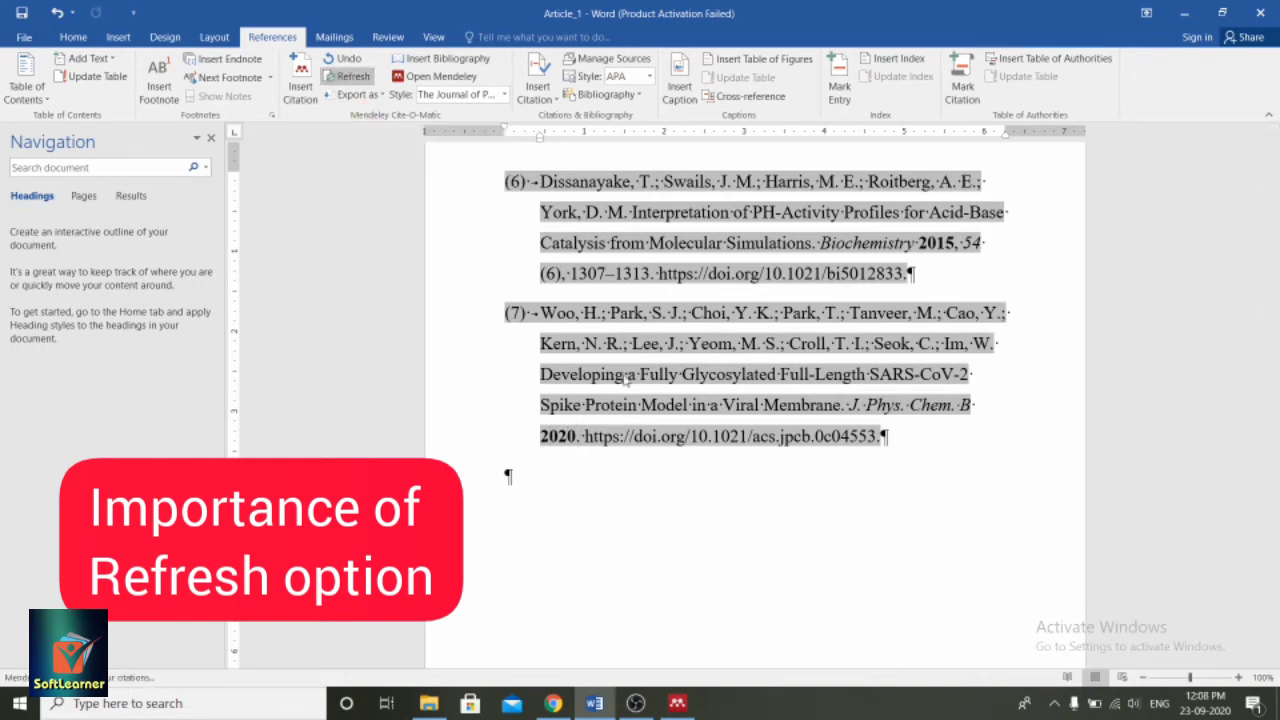
scroll(660, 492, "down", 4)
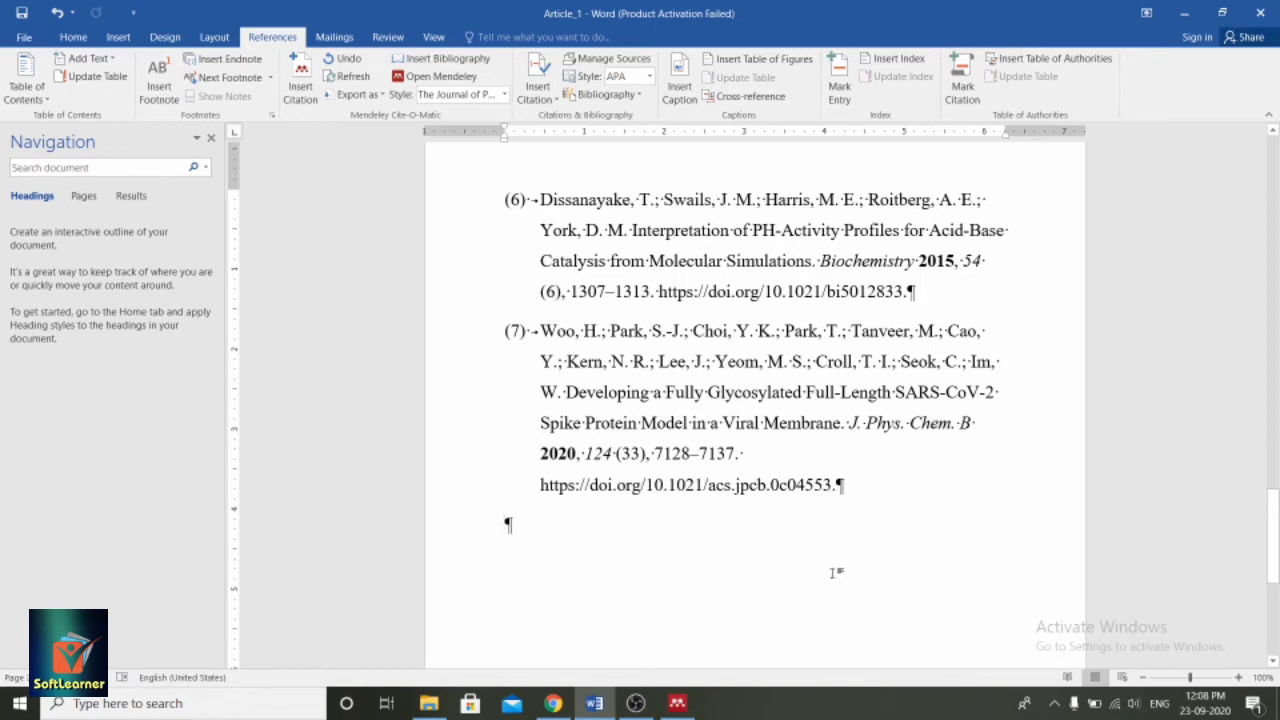
Switch to Mendeley Desktop and replace the first author's last name of the spike protein article with a different trial surname.
left_click(677, 703)
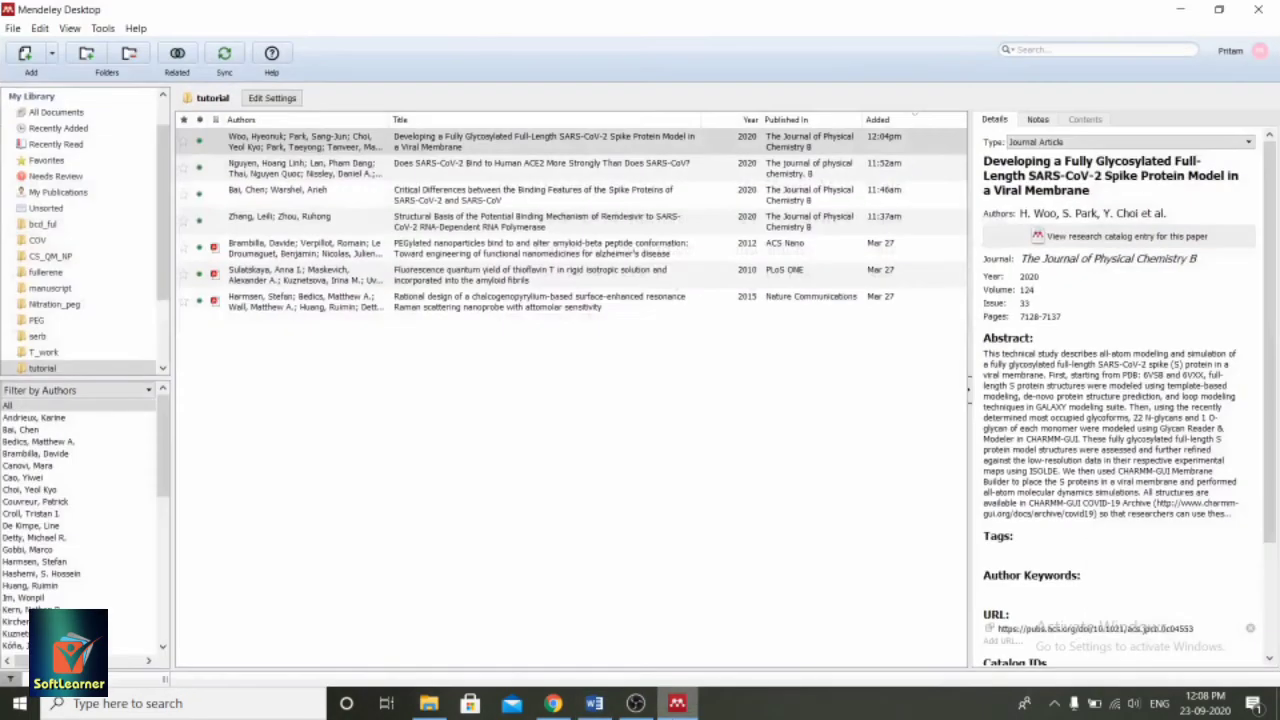
left_click(1126, 219)
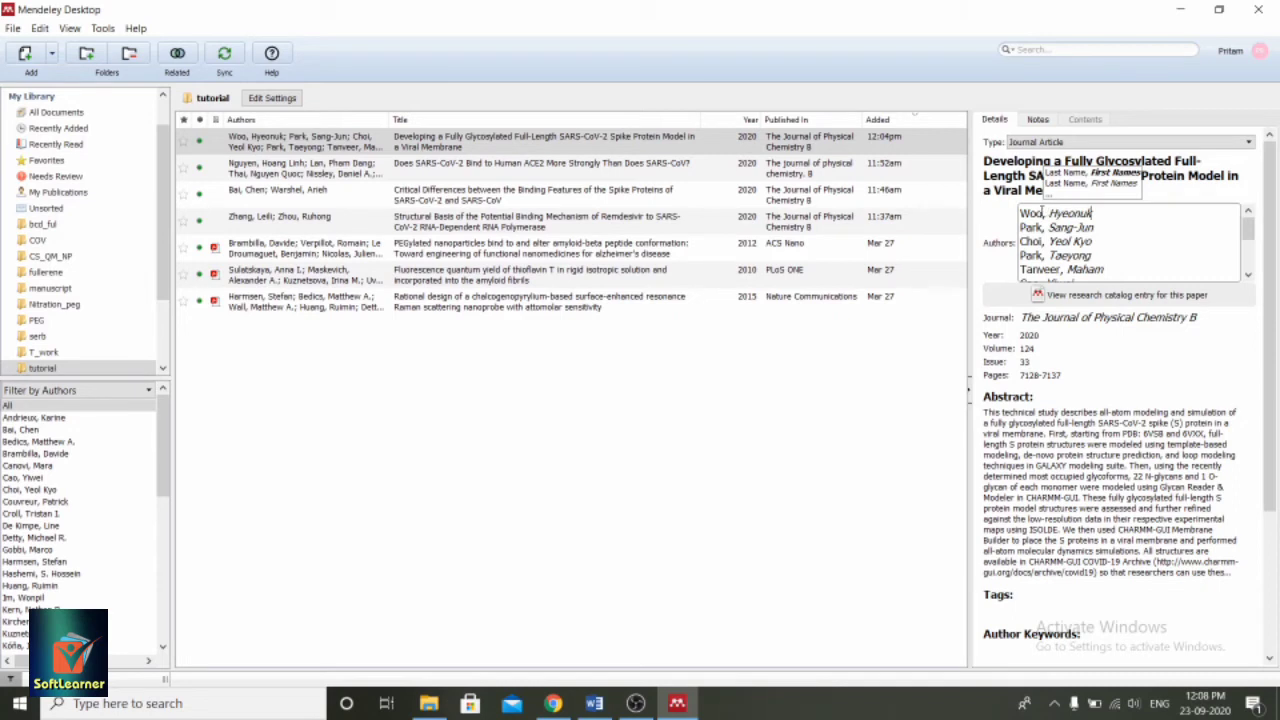
double_click(1031, 212)
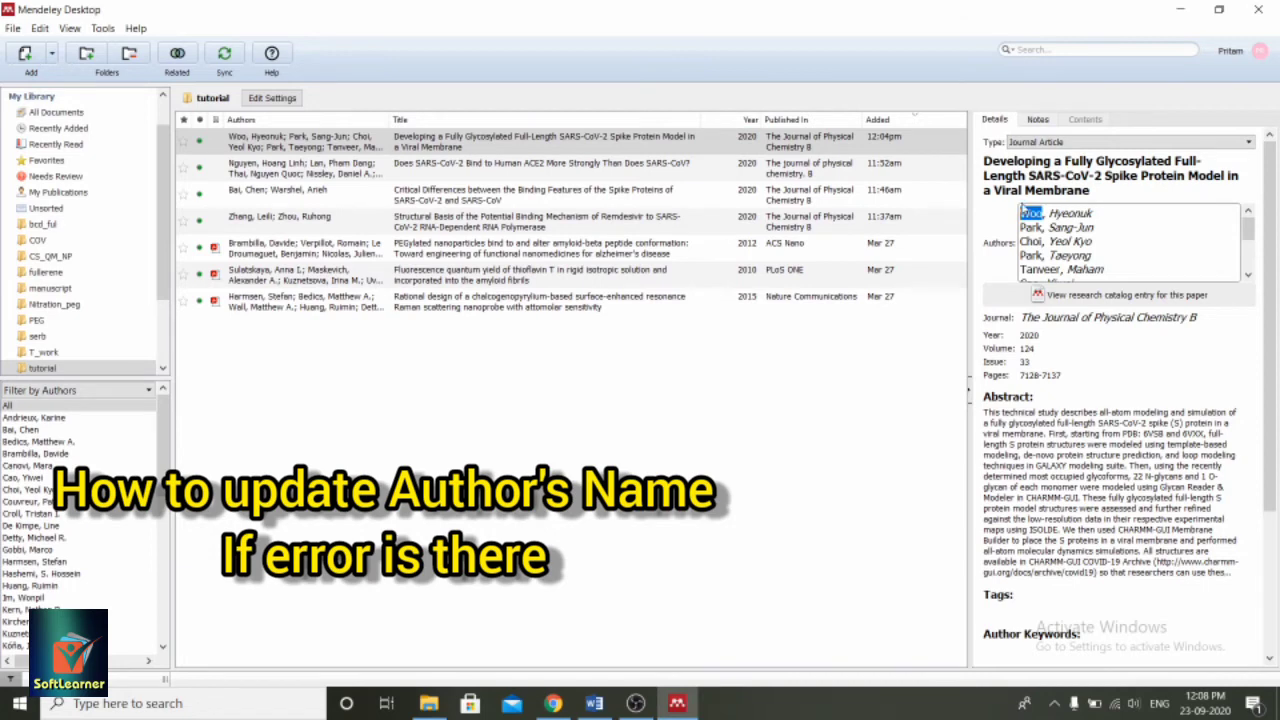
type("YOu")
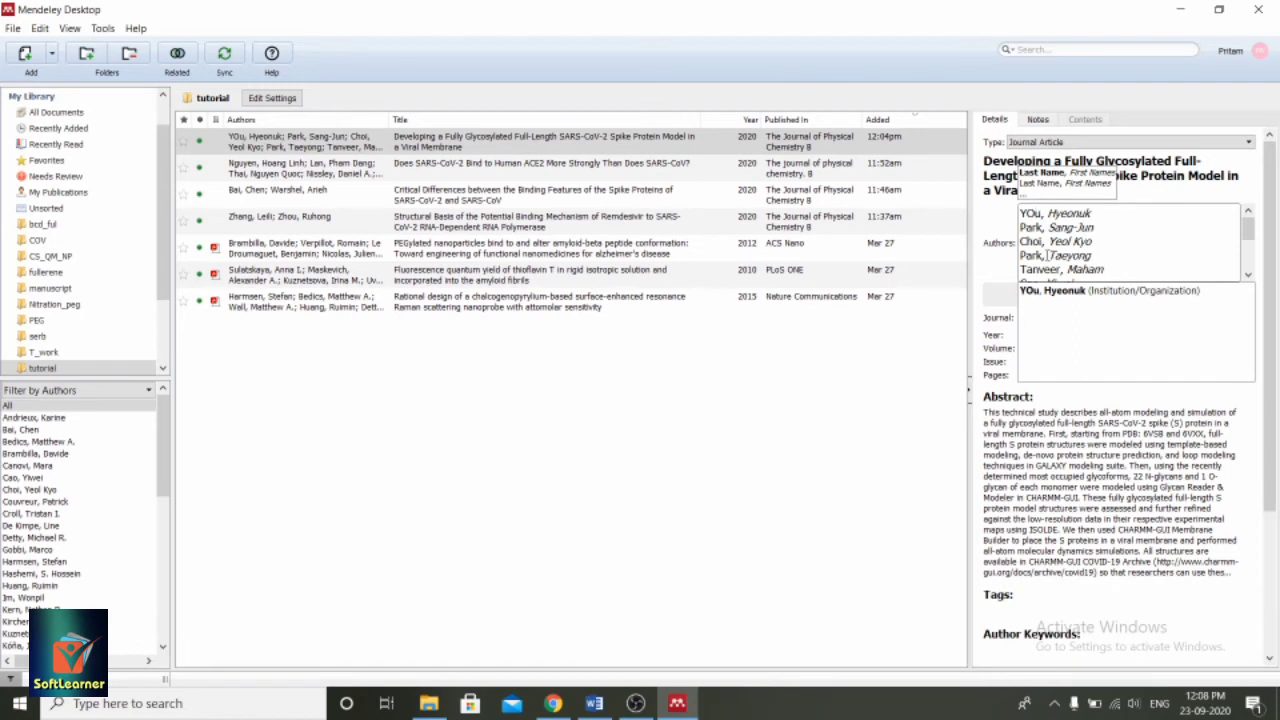
key("BackSpace")
type("o")
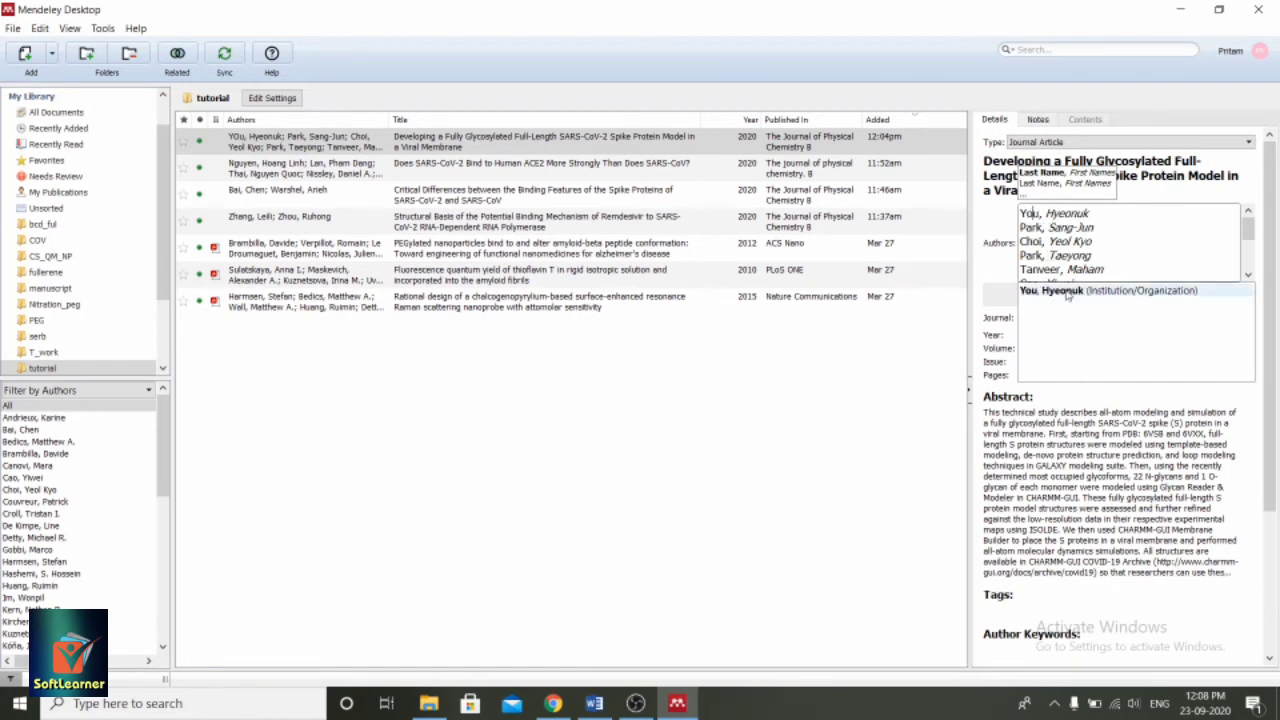
left_click(1067, 296)
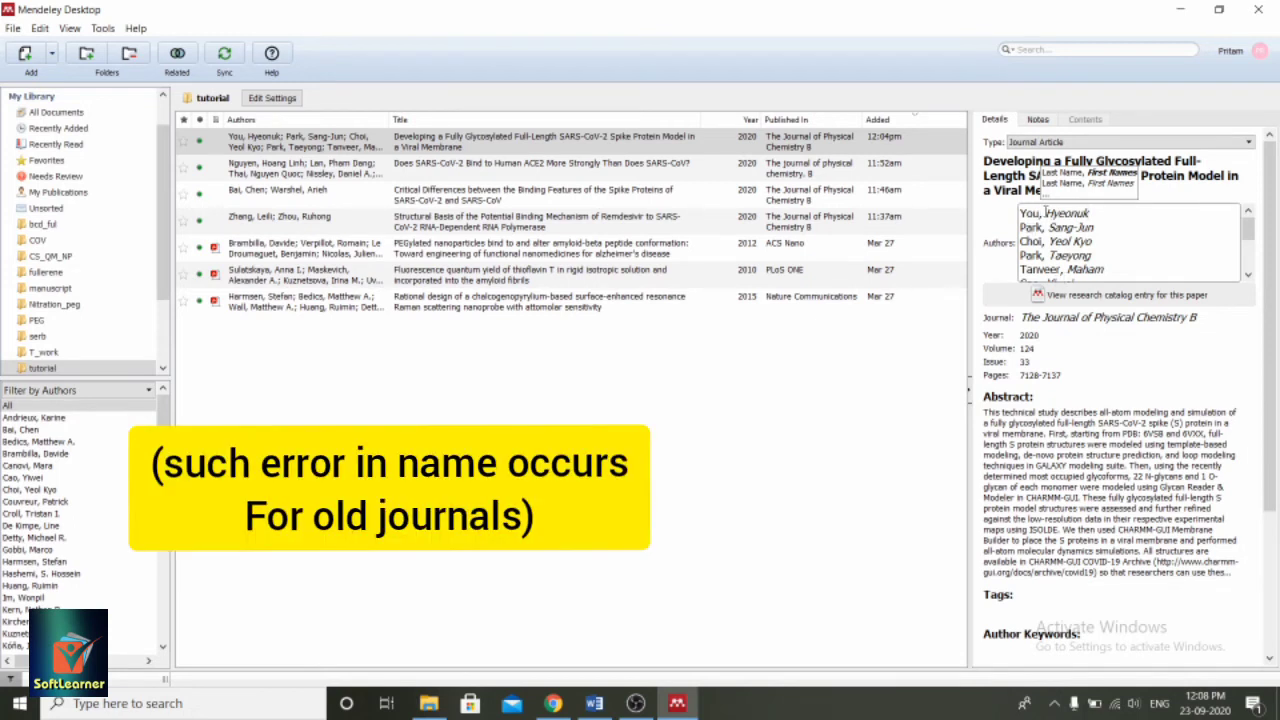
left_click(879, 444)
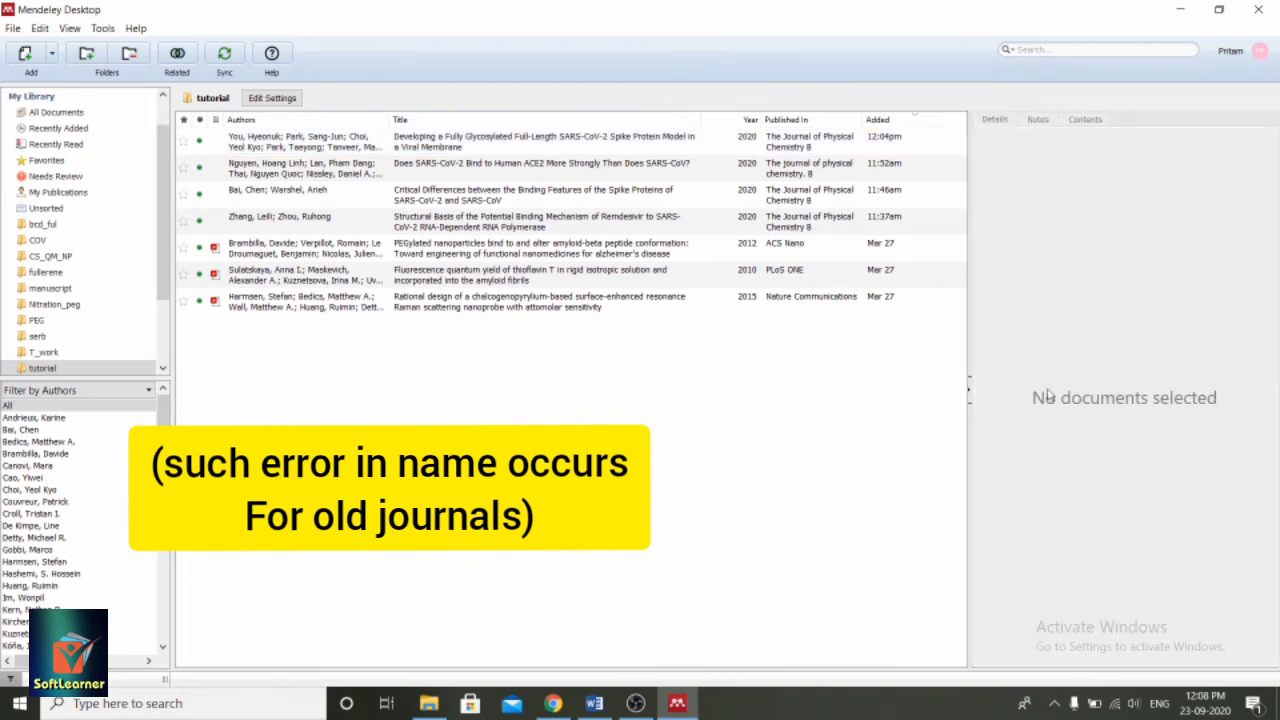
left_click(740, 141)
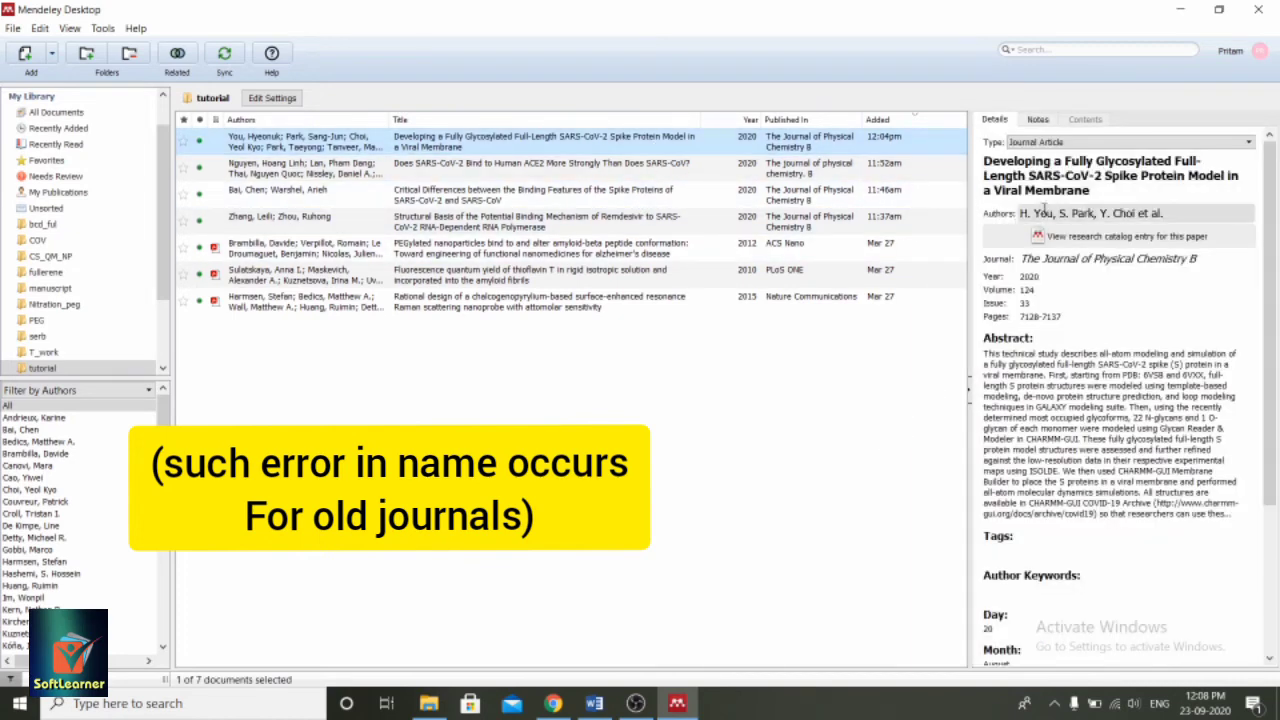
Switch to Word, refresh the citations with the edited author name and compare bibliography entry 7 with the Mendeley record.
left_click(600, 710)
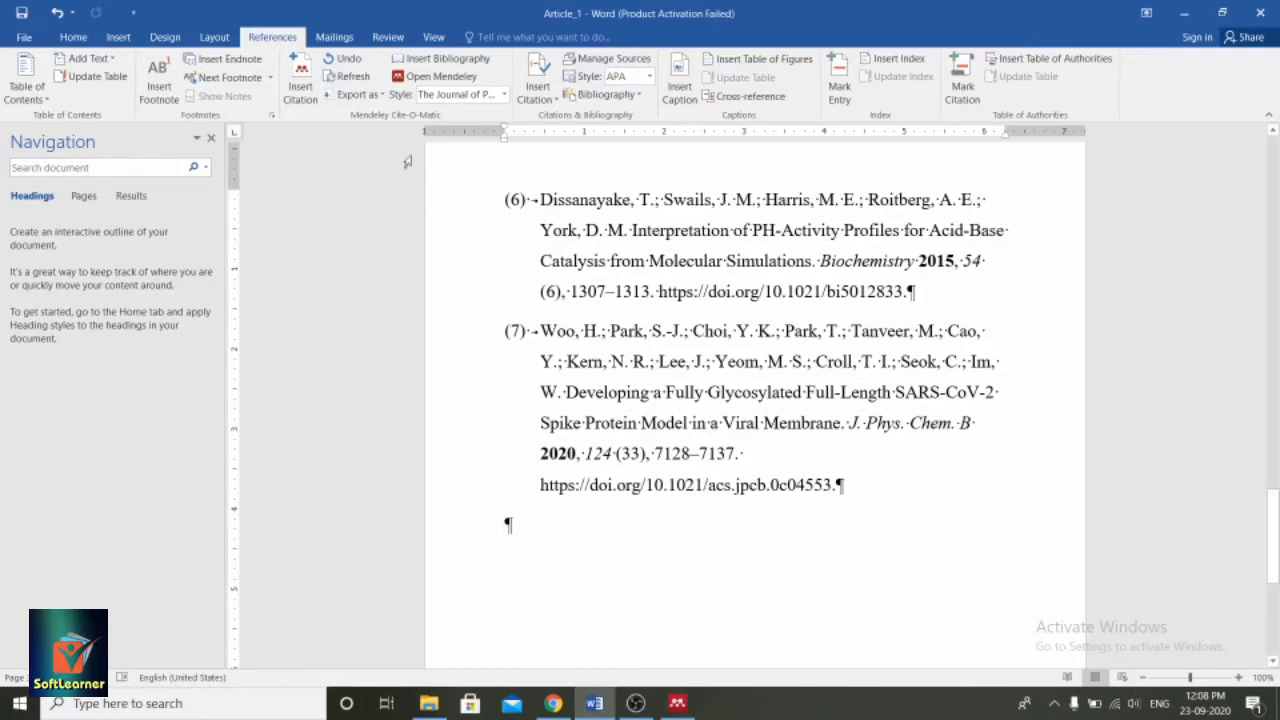
left_click(352, 77)
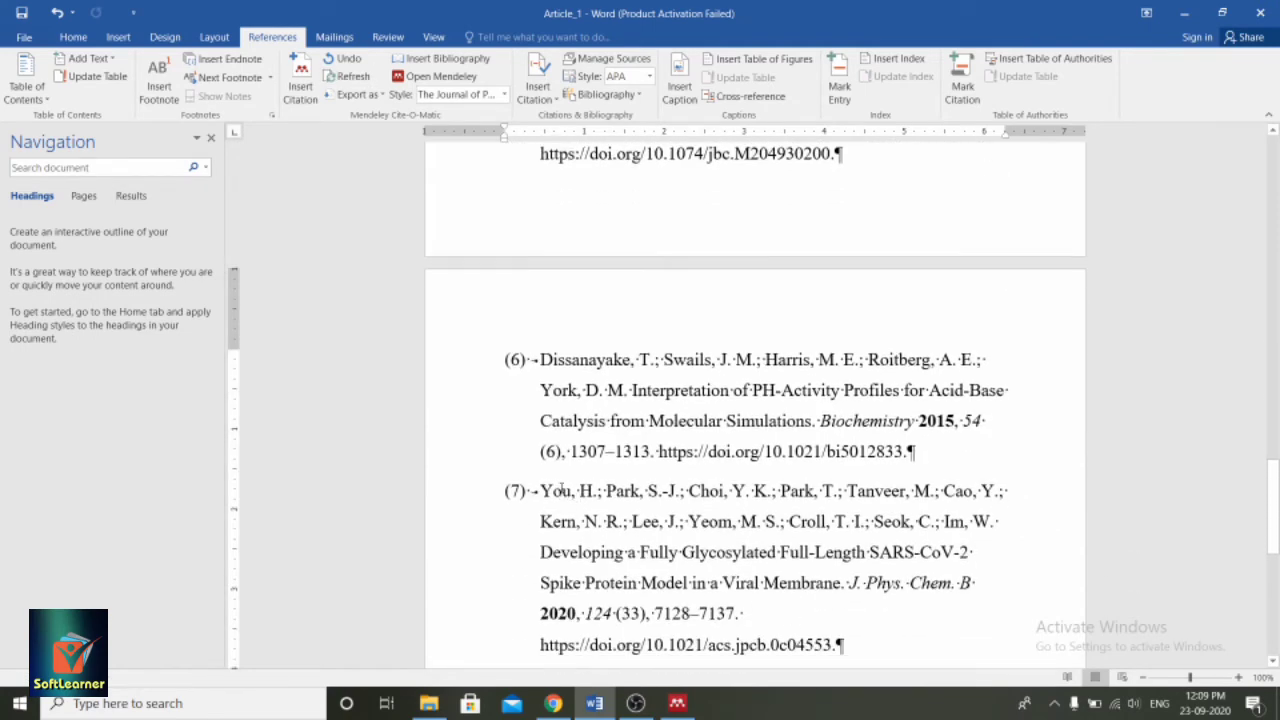
left_click(677, 703)
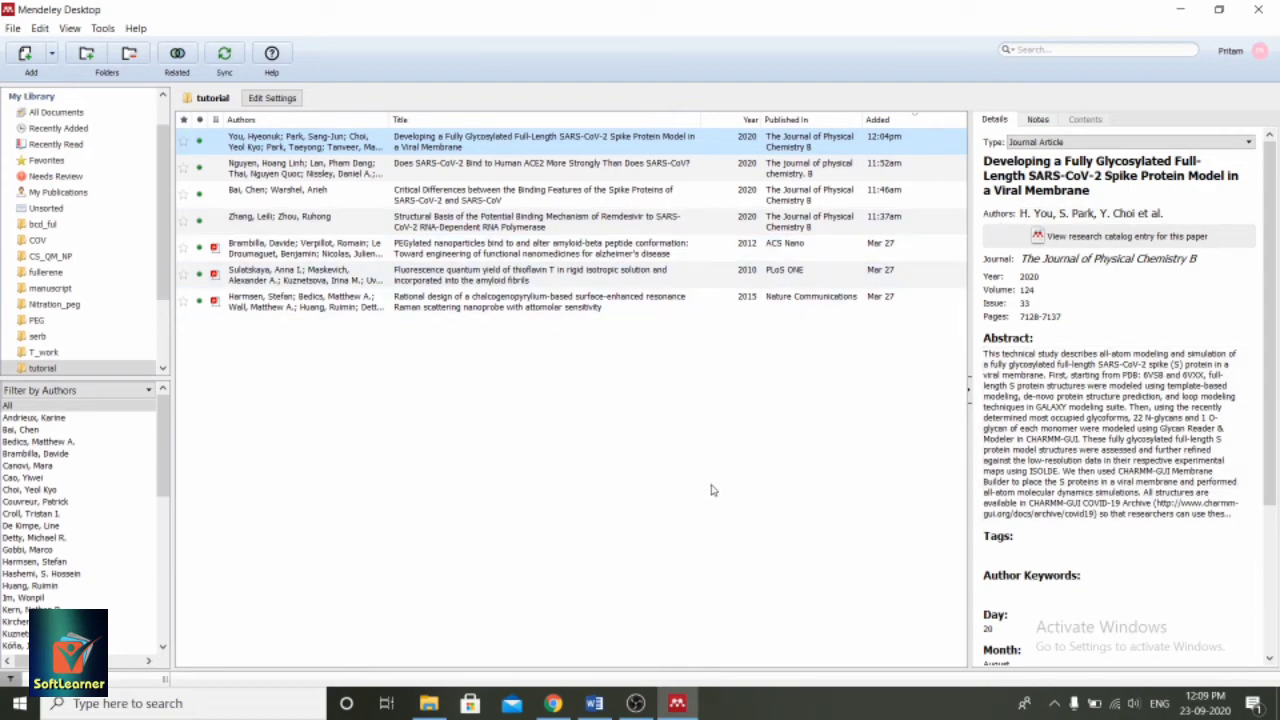
left_click(594, 703)
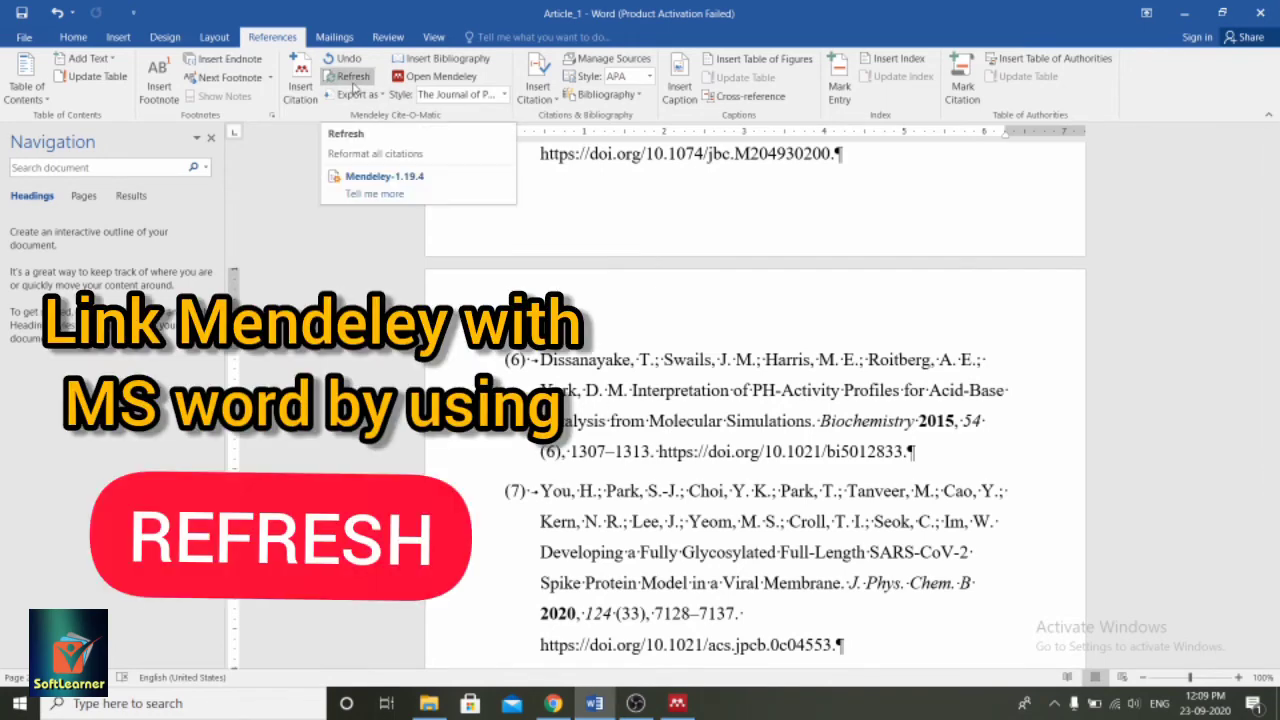
Switch to Mendeley Desktop and restore the original last name of the spike protein article's first author.
left_click(677, 703)
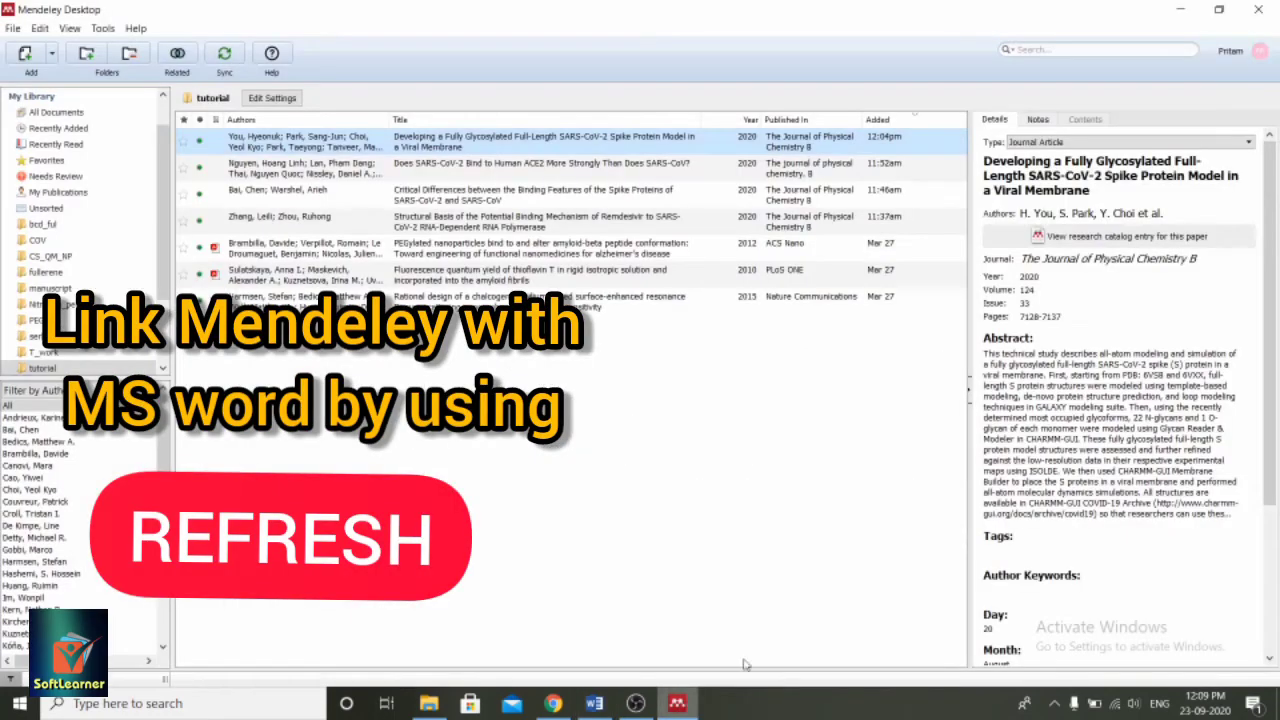
left_click(1045, 212)
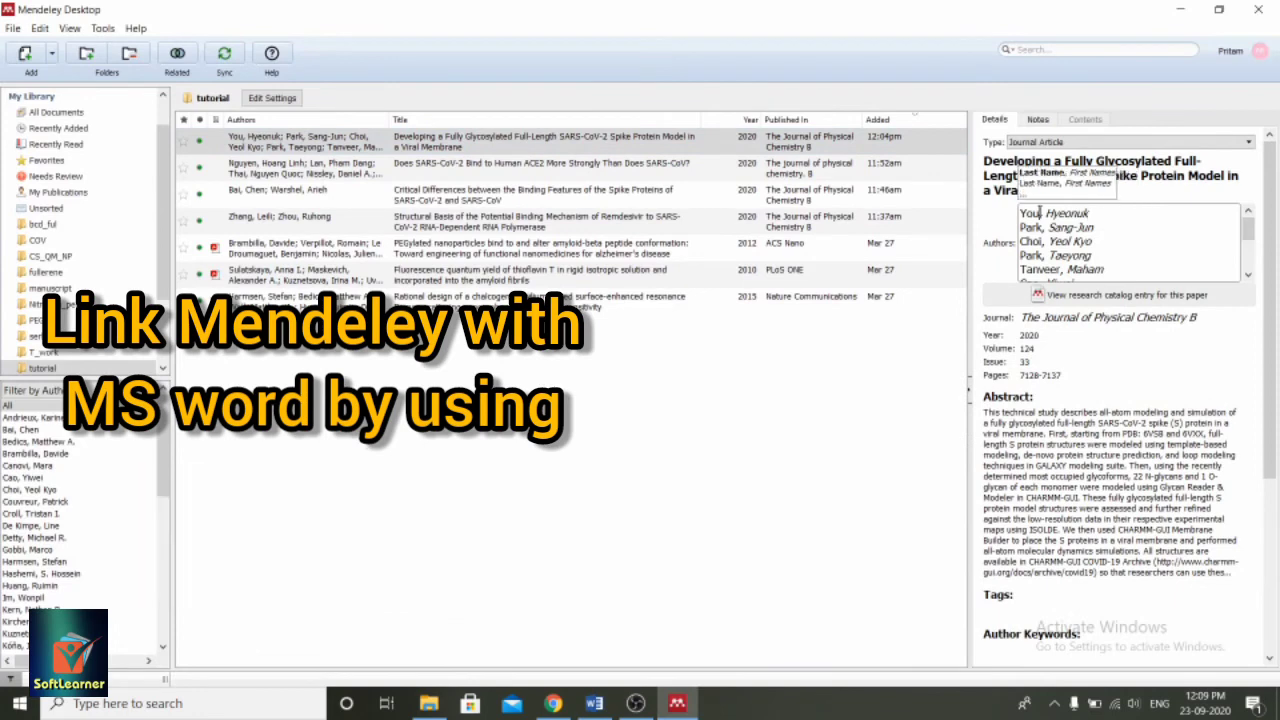
left_click_drag(1041, 212, 1016, 213)
type("Woo")
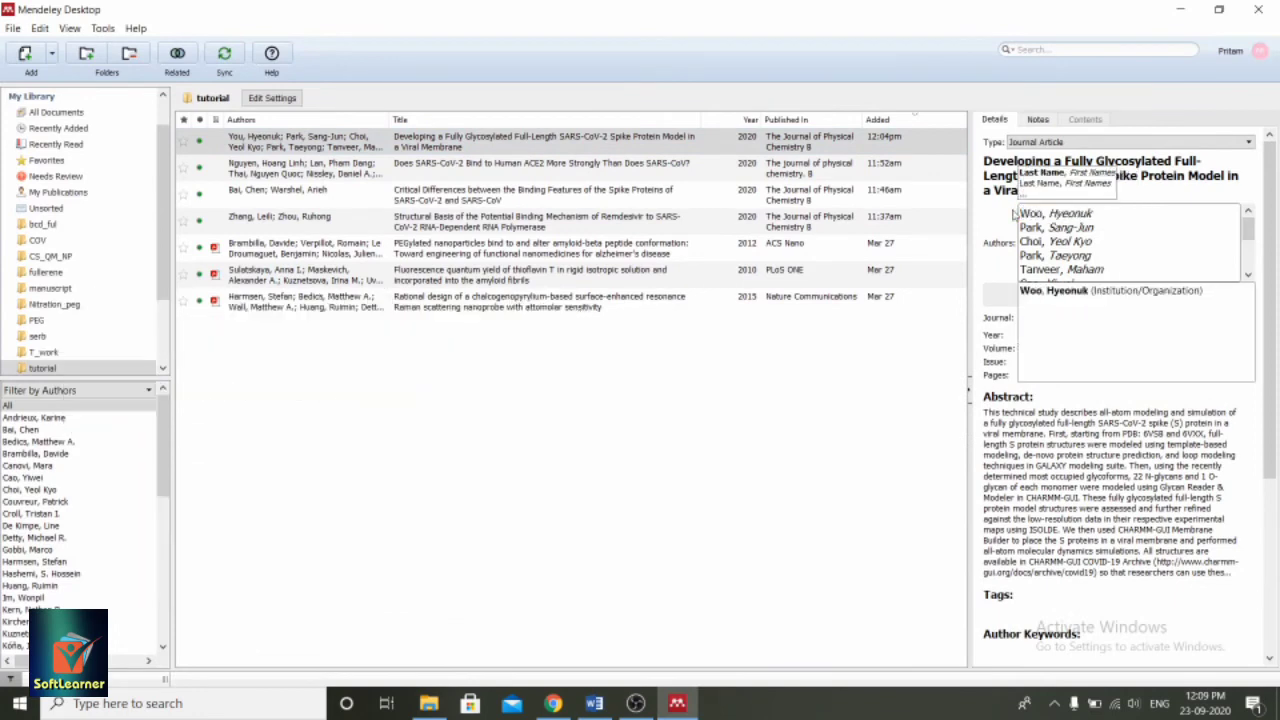
left_click(1100, 291)
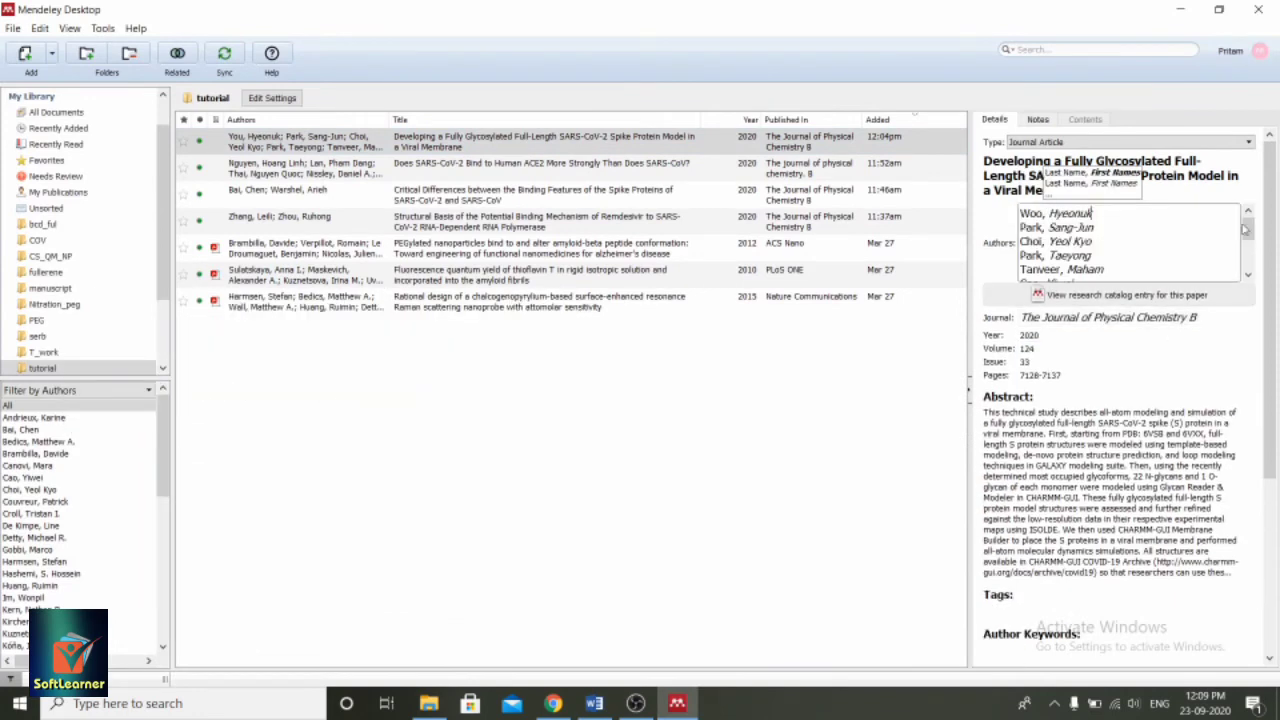
left_click(858, 510)
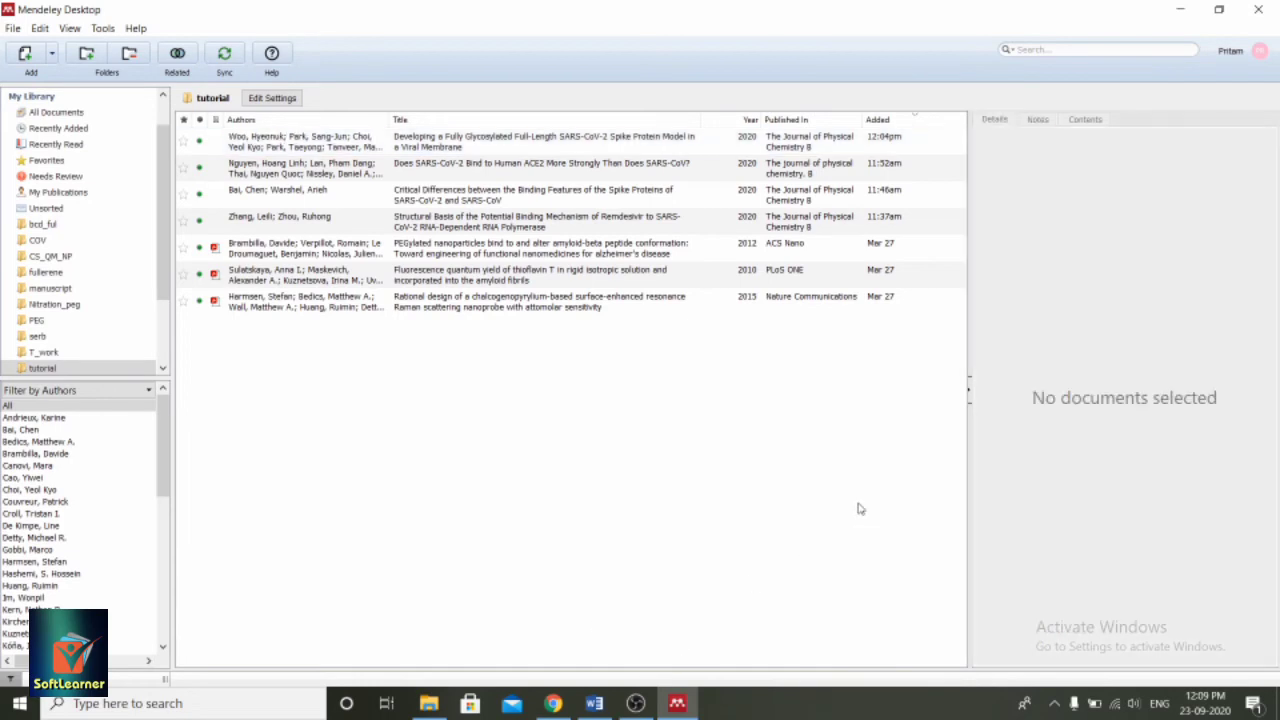
Switch to Word, refresh the citations with the restored author name and review the bibliography entries.
left_click(594, 704)
left_click(599, 510)
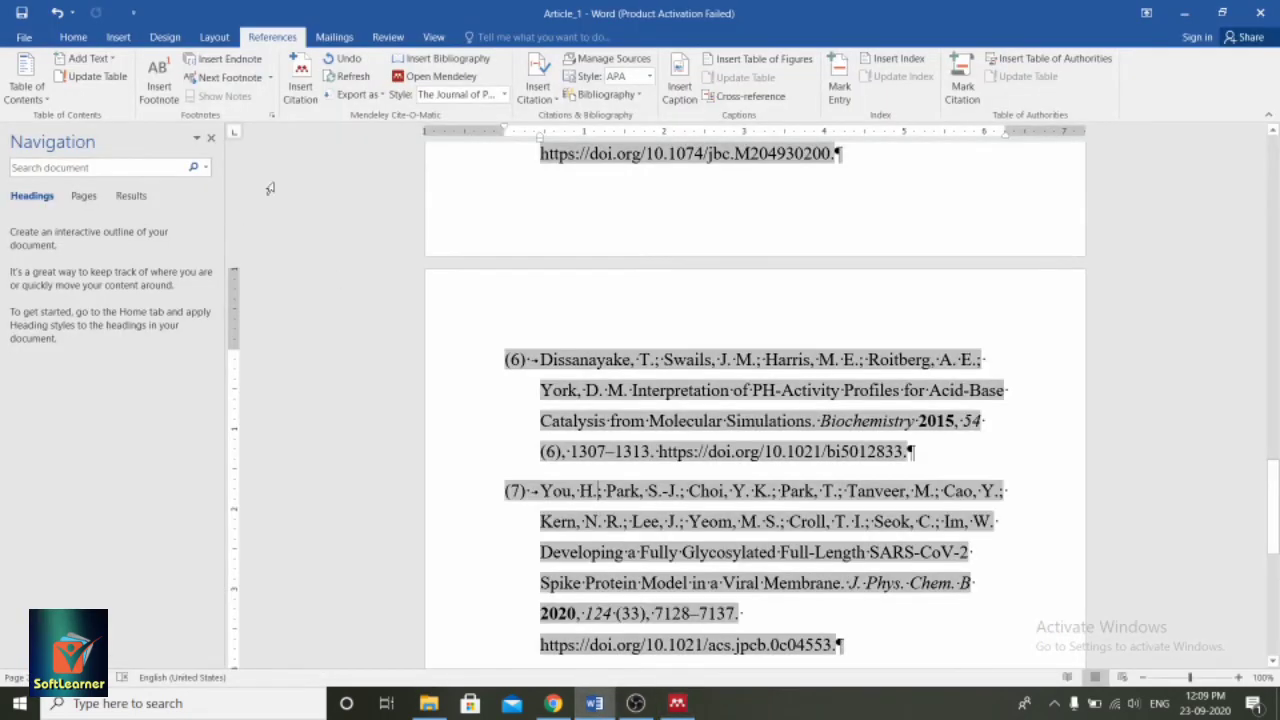
left_click(325, 84)
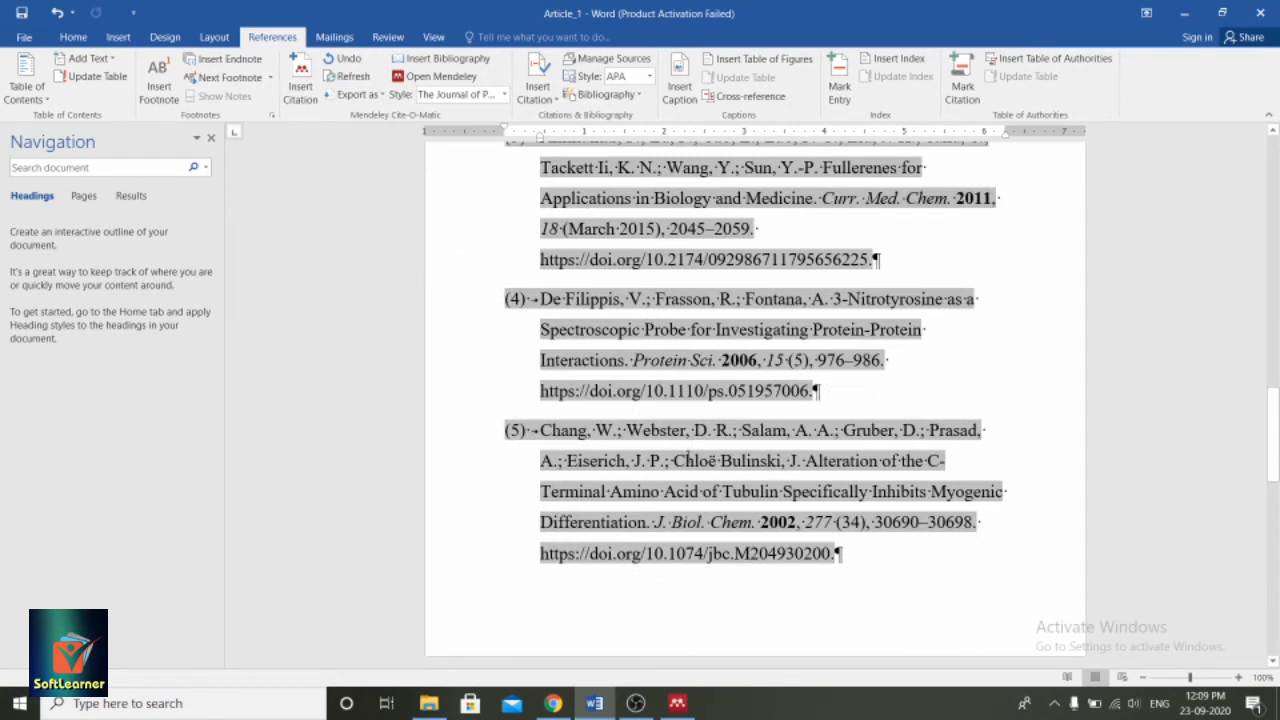
scroll(701, 548, "down", 3)
scroll(701, 548, "down", 3)
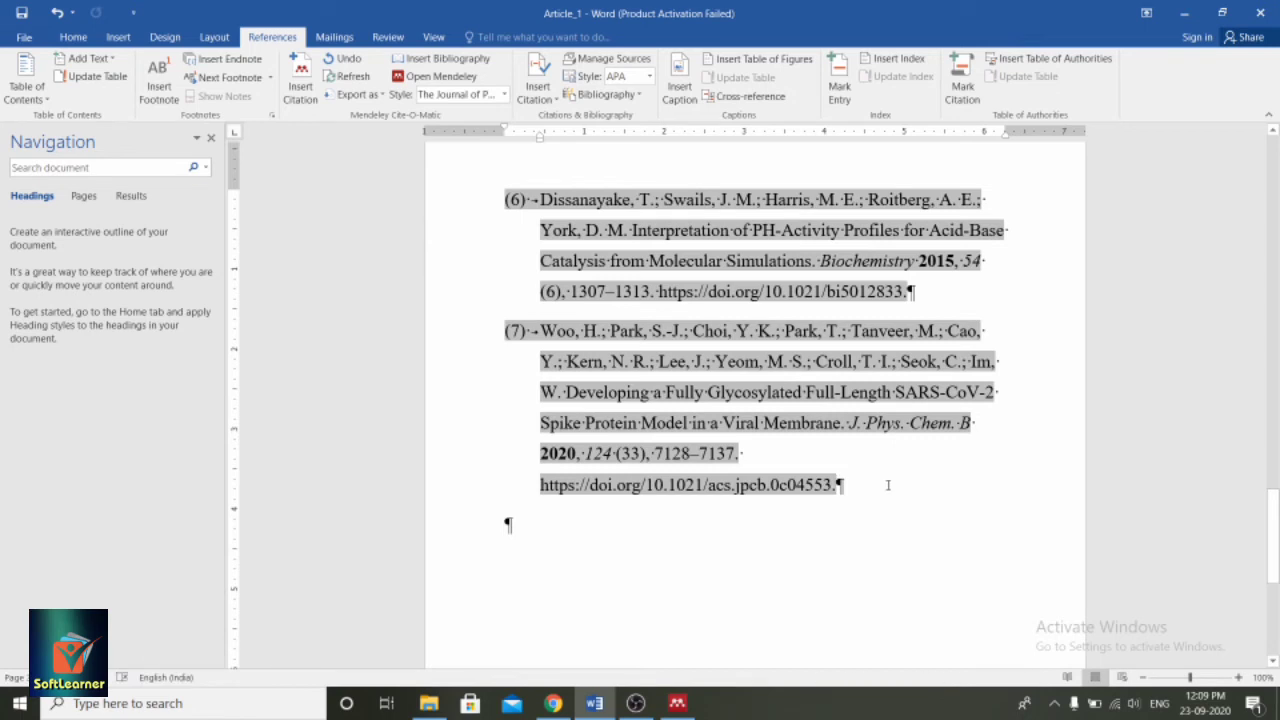
scroll(887, 485, "up", 7)
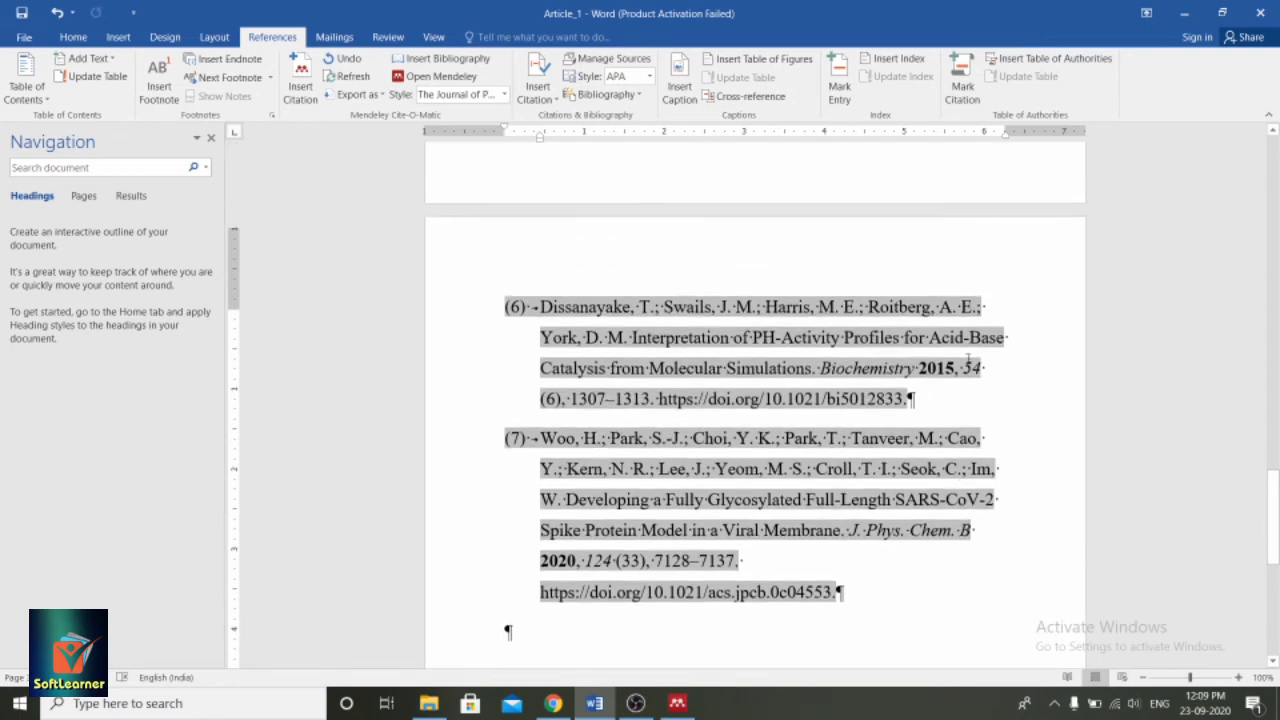
scroll(998, 336, "up", 8)
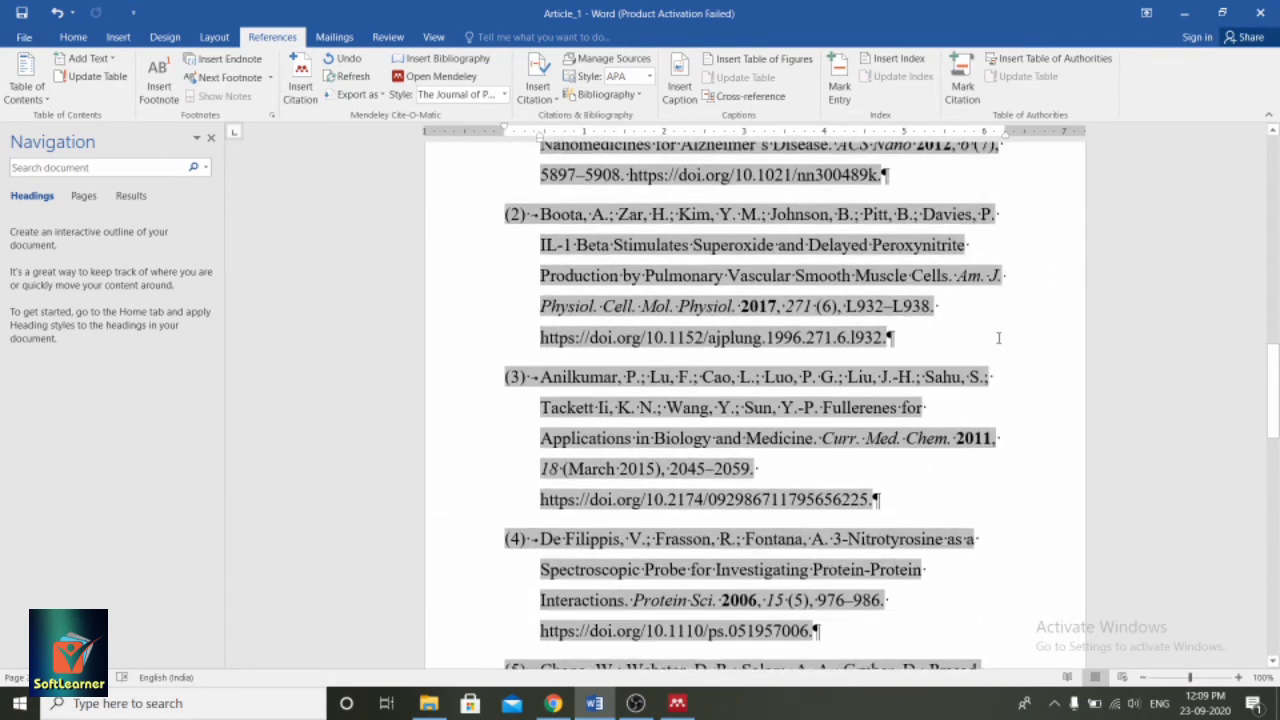
scroll(998, 329, "up", 3)
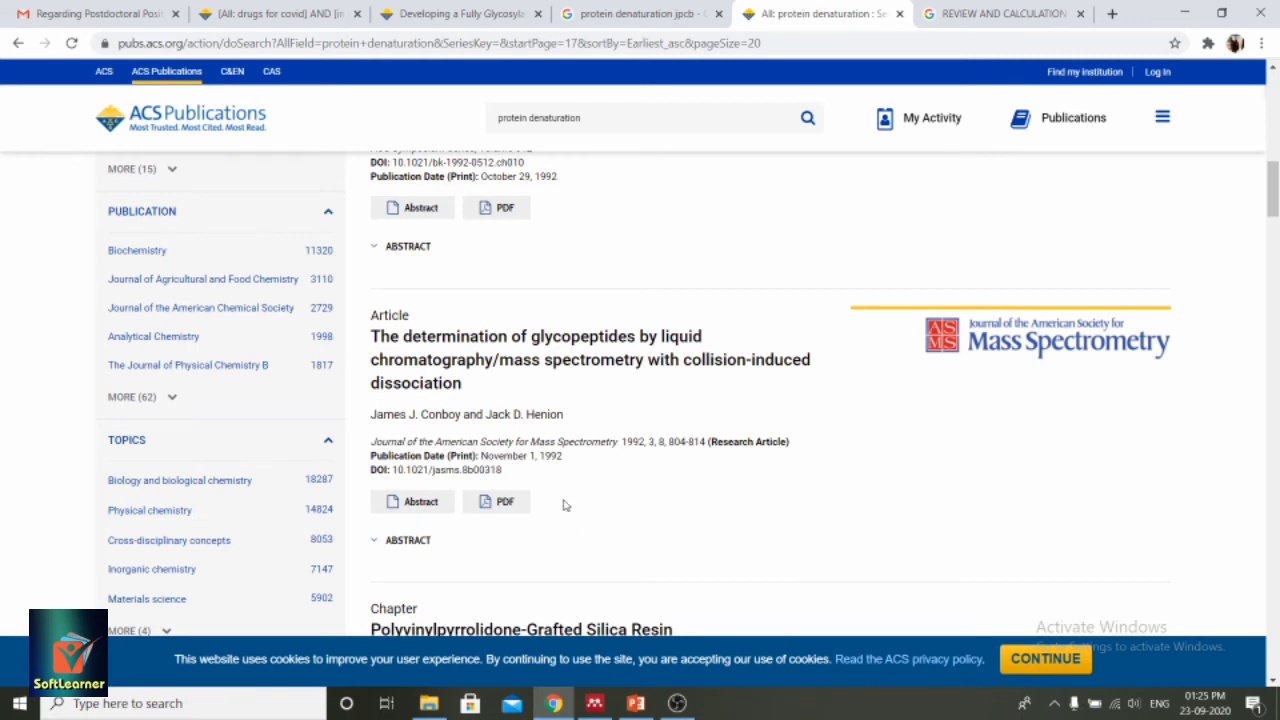
Copy the title "The determination of glycopeptides by liquid chromatography/mass spectrometry with collision-induced dissociation" from the ACS search results.
double_click(546, 455)
left_click_drag(366, 337, 460, 383)
key("ctrl+c")
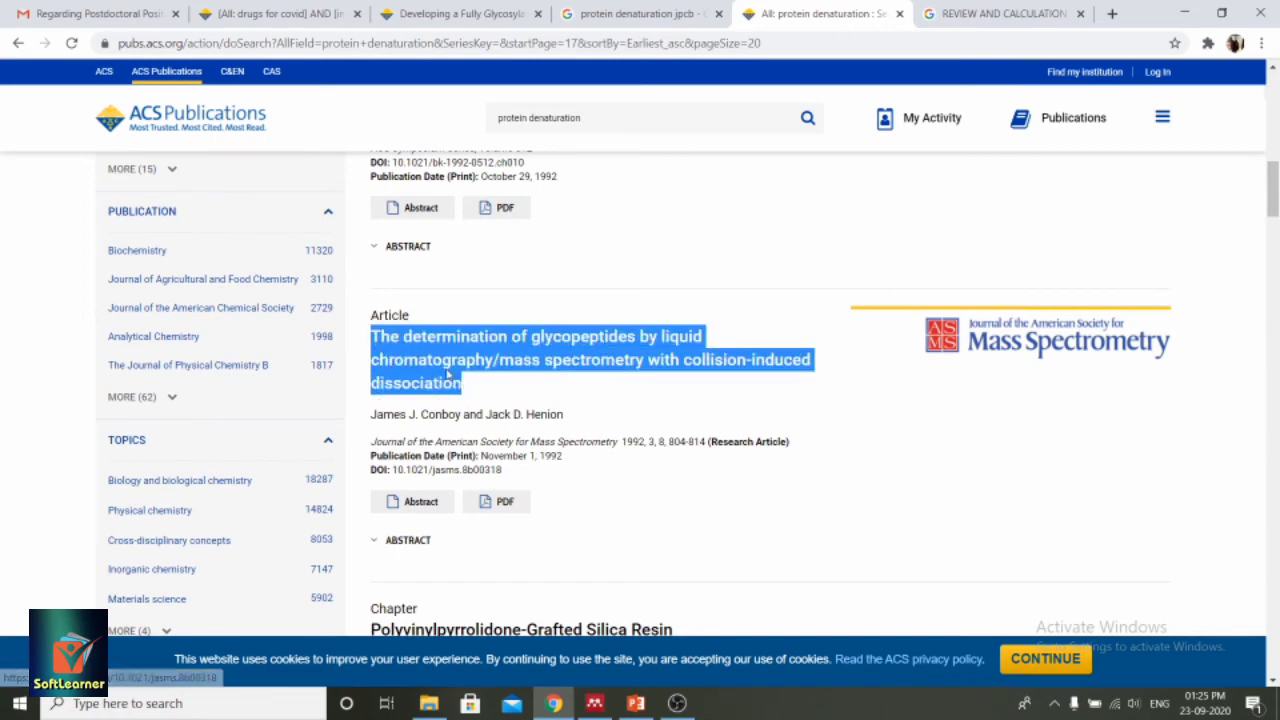
right_click(442, 358)
left_click(480, 482)
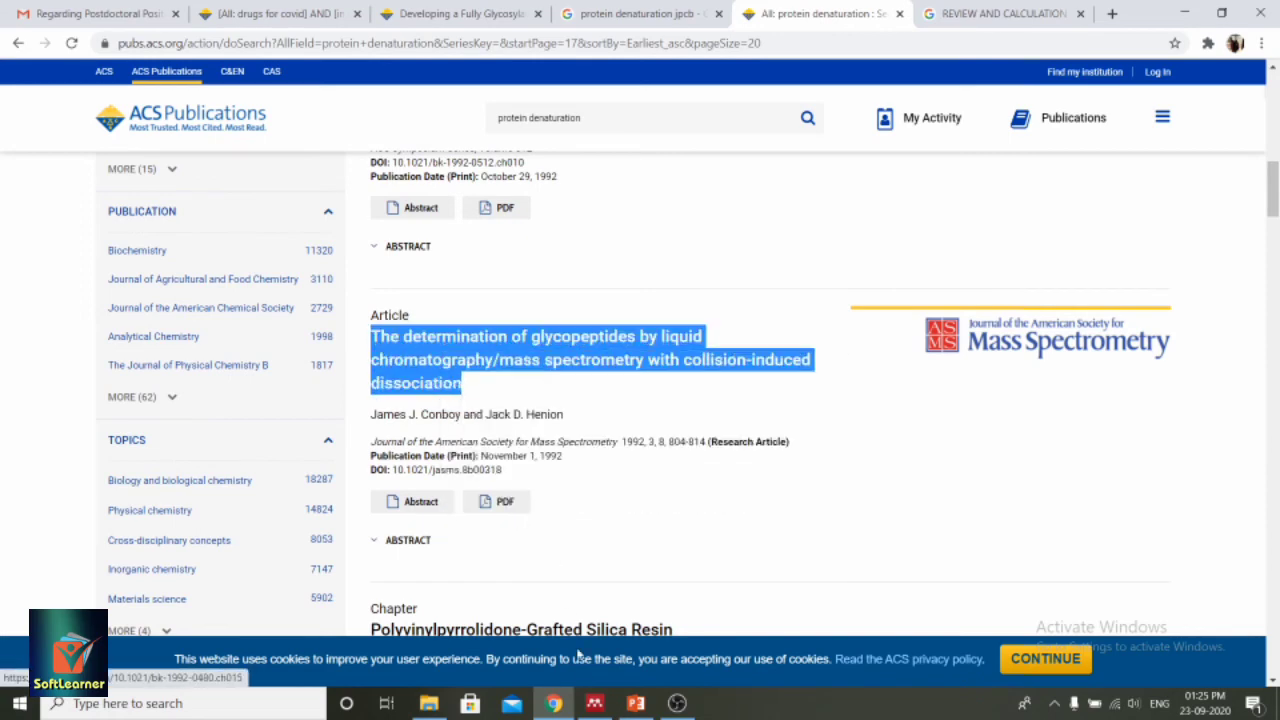
Switch to Mendeley Desktop and search the Mendeley catalog in Literature Search for the copied article title.
left_click(592, 703)
left_click(61, 111)
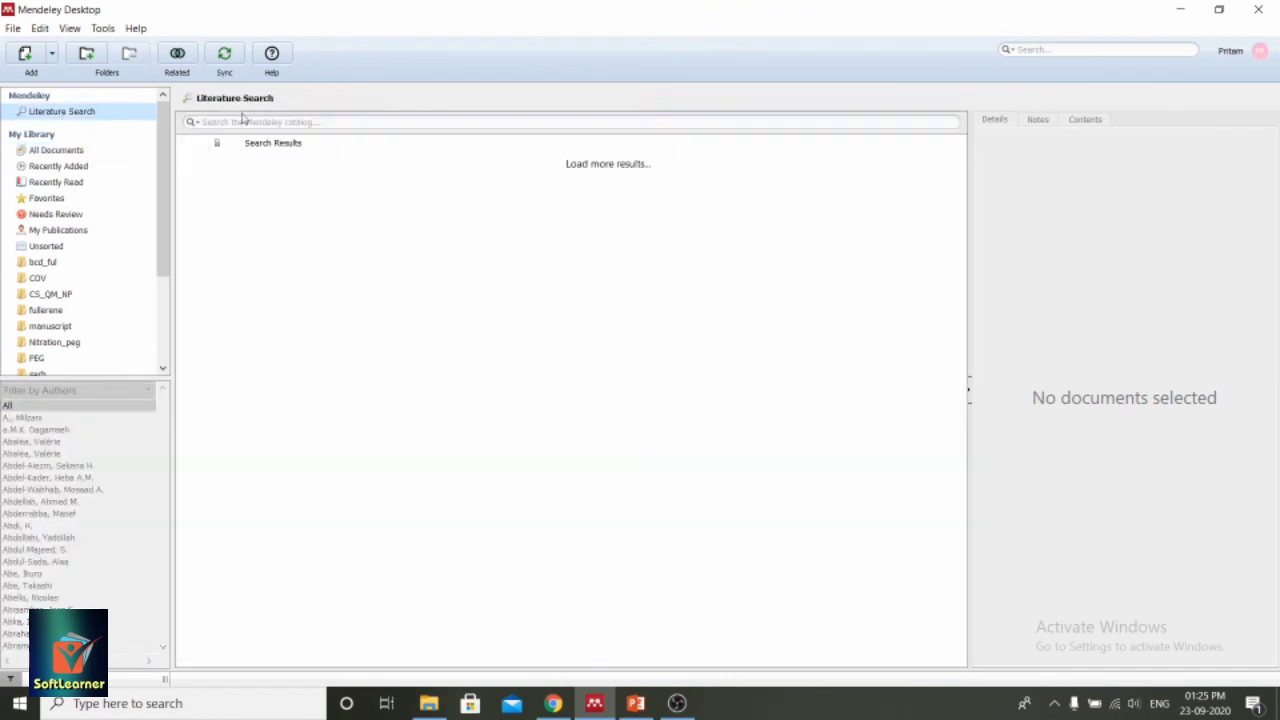
left_click(384, 117)
key("ctrl+v")
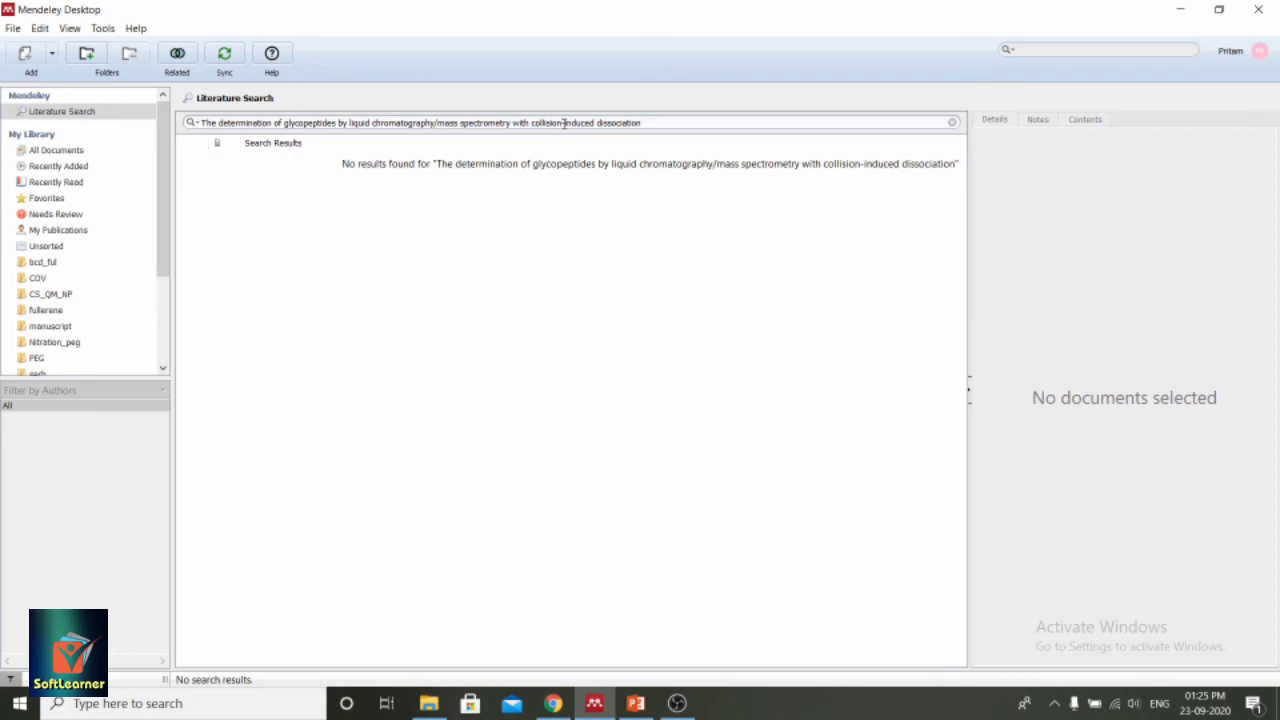
Replace the hyphen and slash in the searched title with spaces, repeat the search and select the matching 1992 glycopeptides article.
left_click(437, 123)
double_click(564, 122)
key("BackSpace")
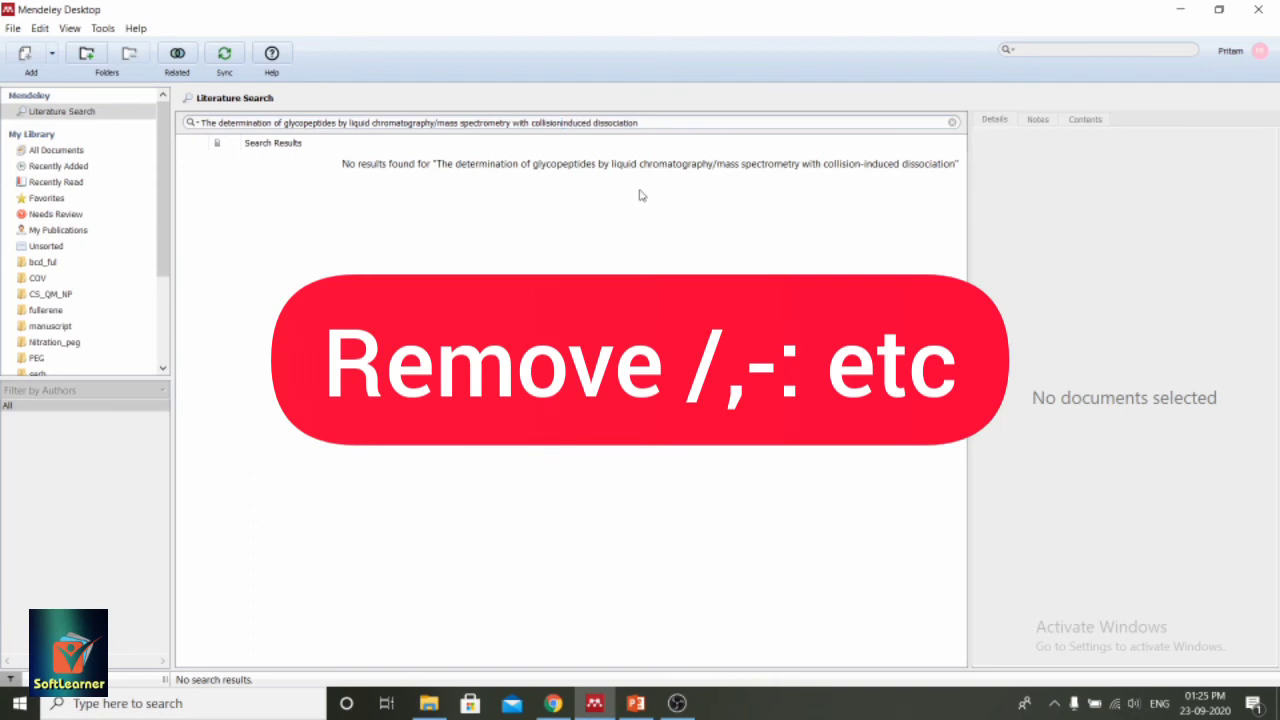
left_click(438, 122)
key("BackSpace")
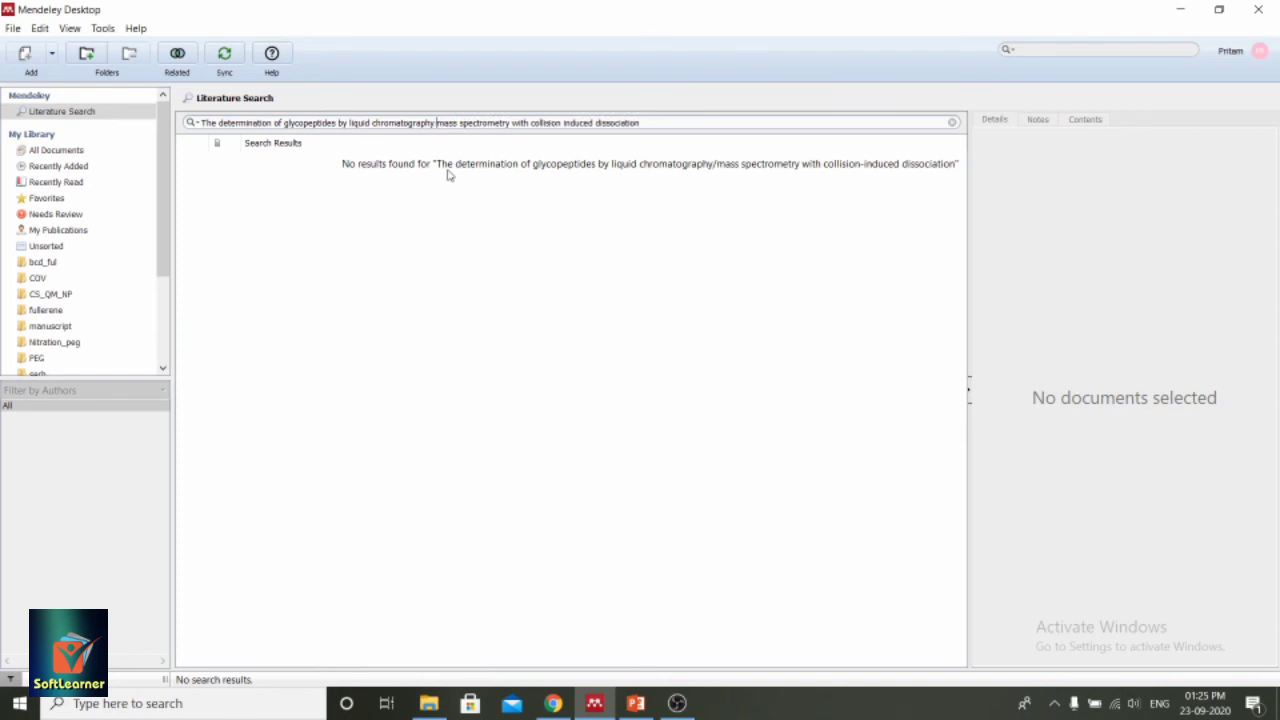
left_click(692, 122)
key("Return")
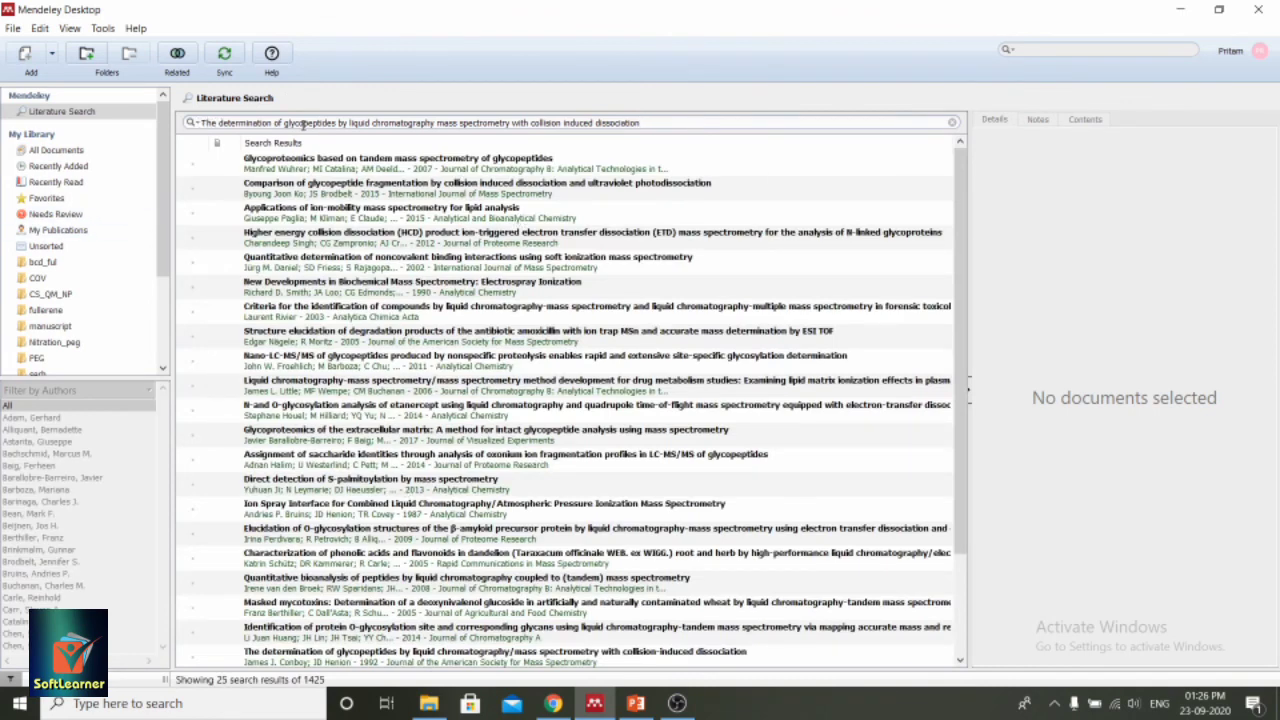
left_click(270, 662)
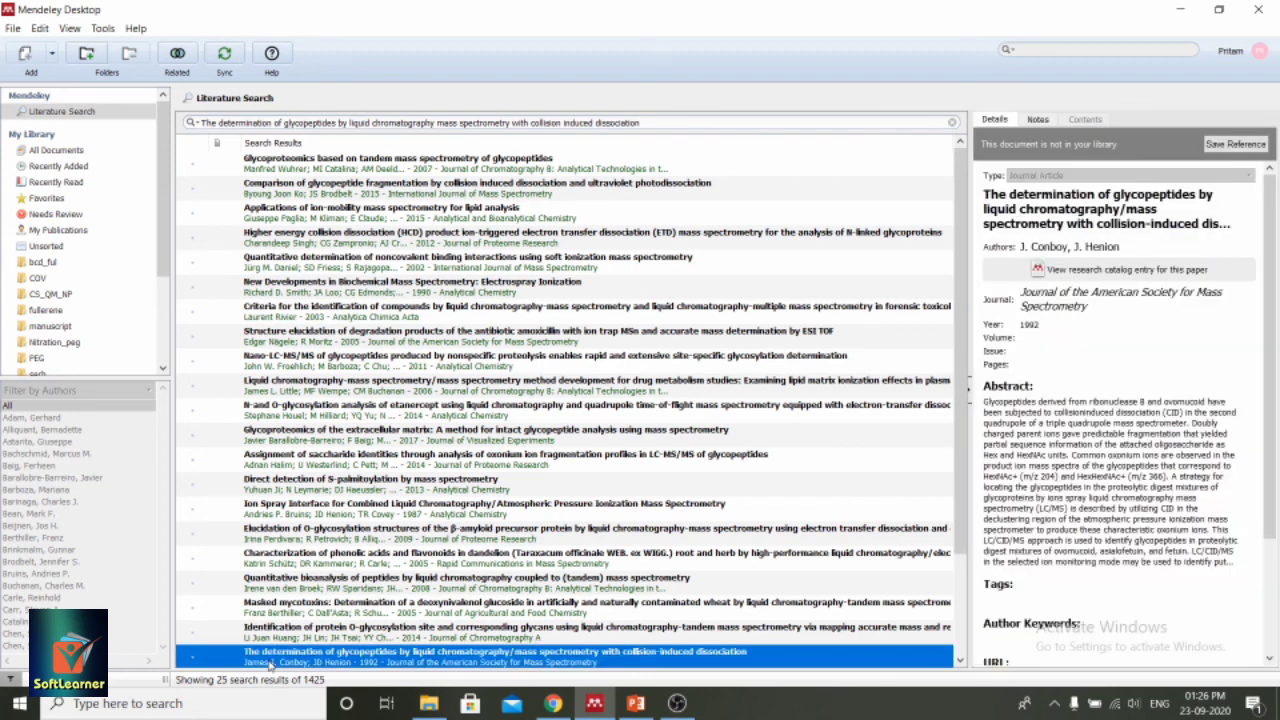